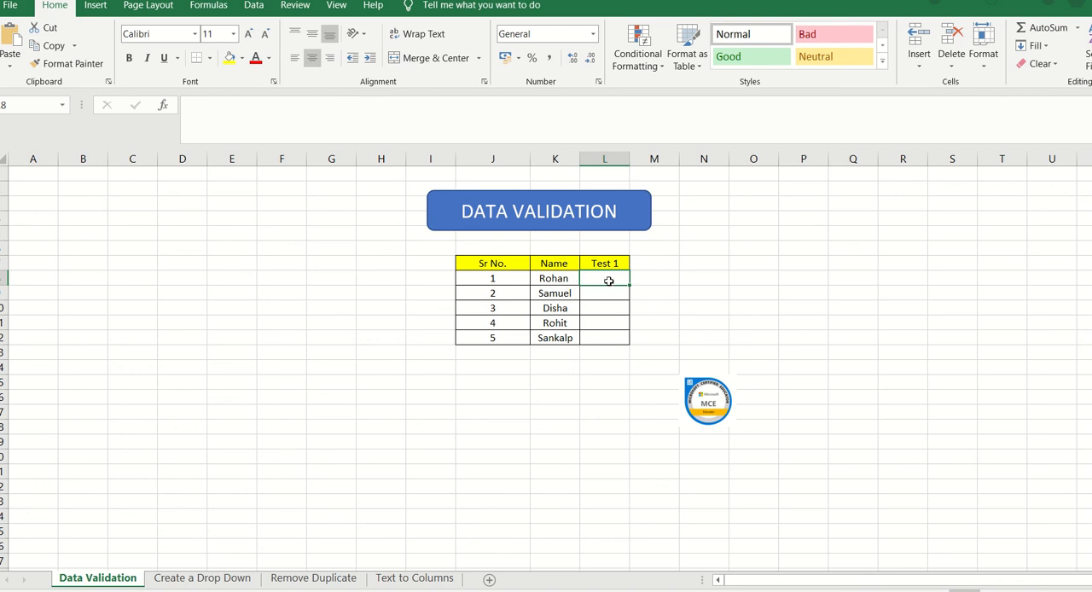
Step: Add a data validation rule to the Test 1 cells L8:L12 allowing whole numbers between 0 and 10
left_click_drag(607, 277, 611, 338)
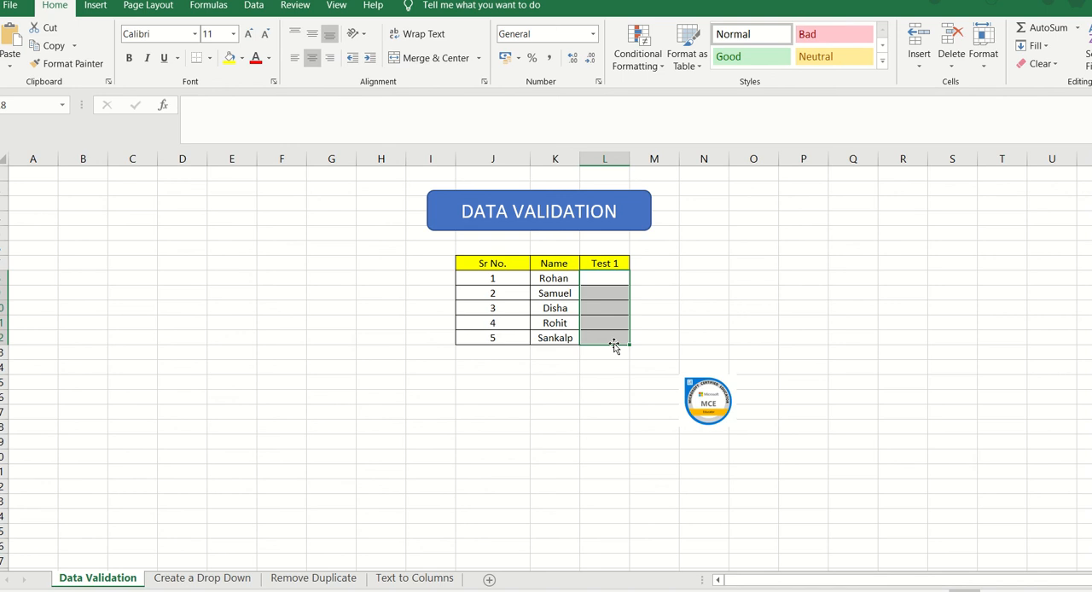
left_click(256, 7)
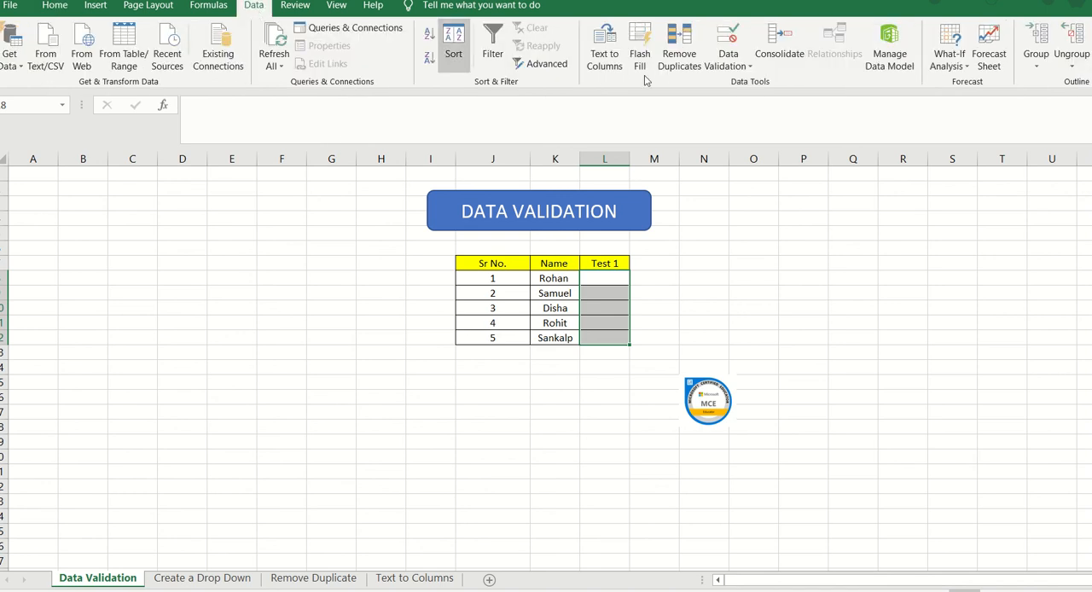
left_click(750, 67)
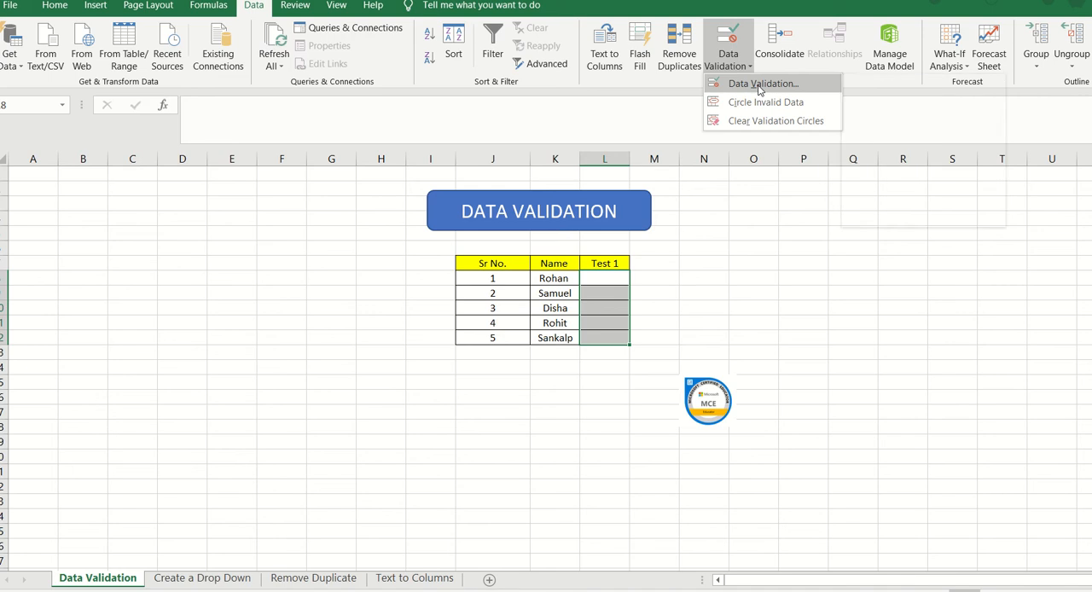
left_click(760, 86)
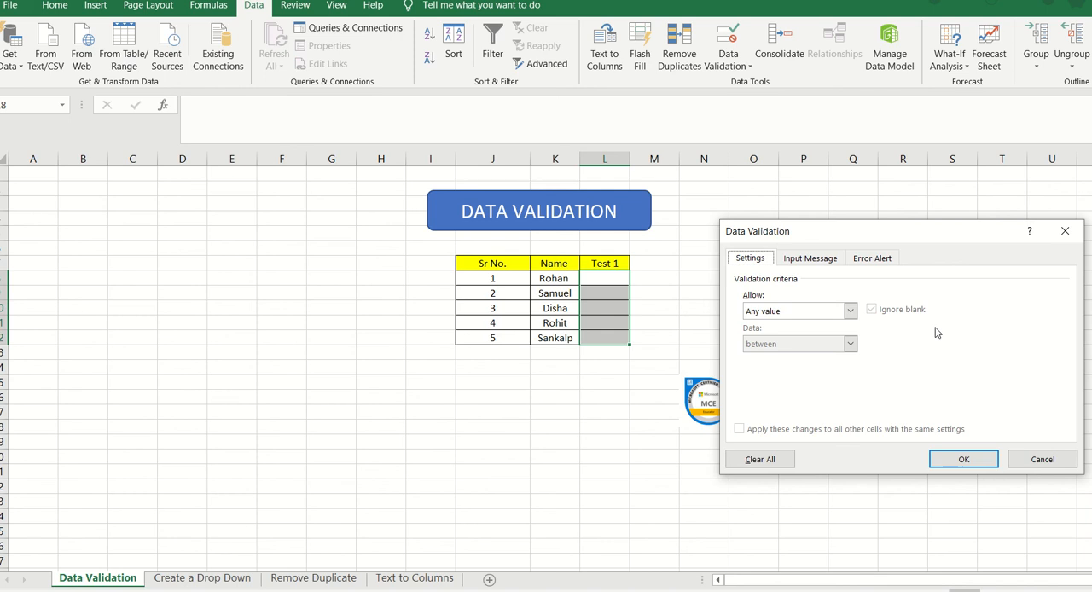
left_click(849, 312)
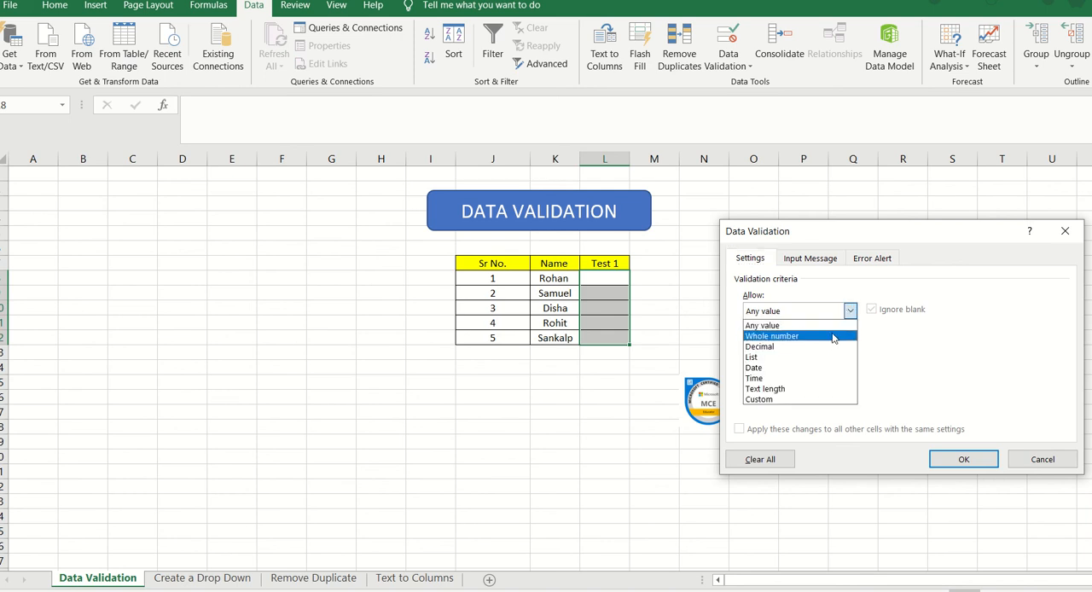
left_click(834, 336)
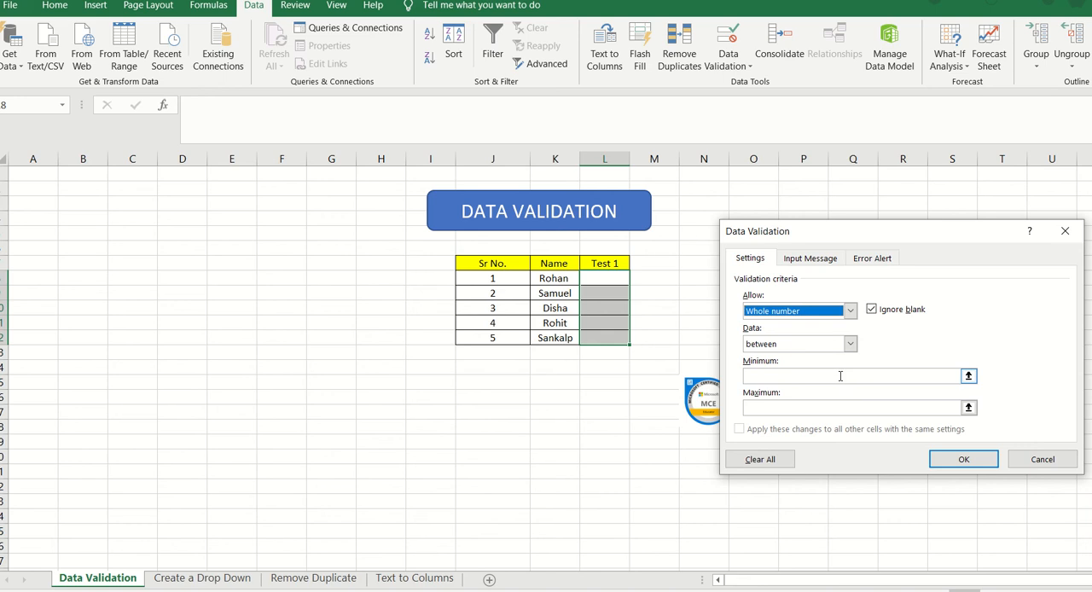
left_click(831, 378)
type("0")
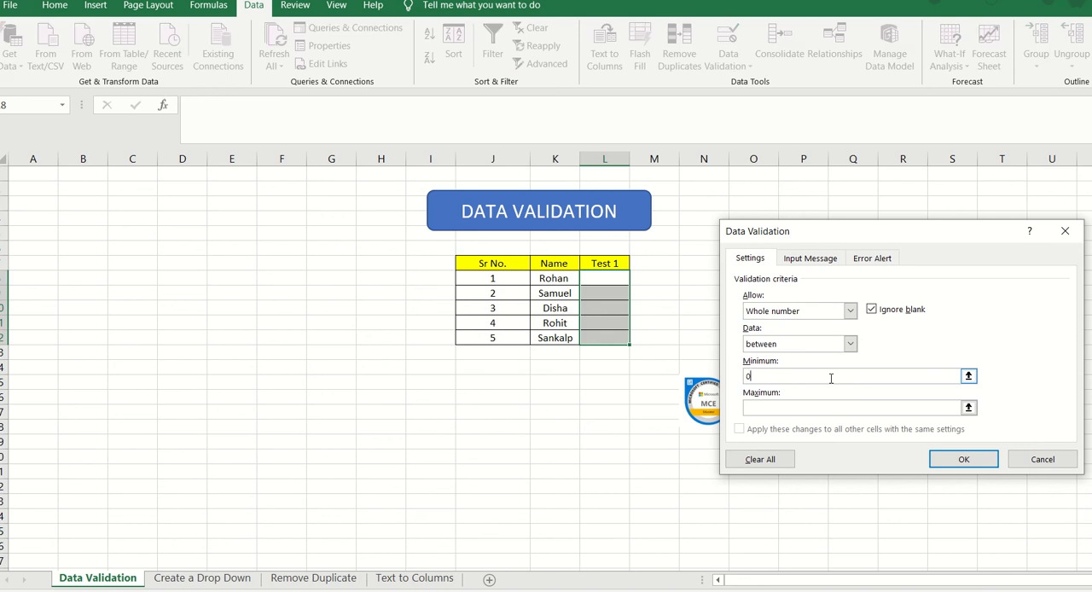
left_click(808, 408)
type("10")
Step: Write the validation's input message as "The scores should be within 0-10"
left_click(811, 261)
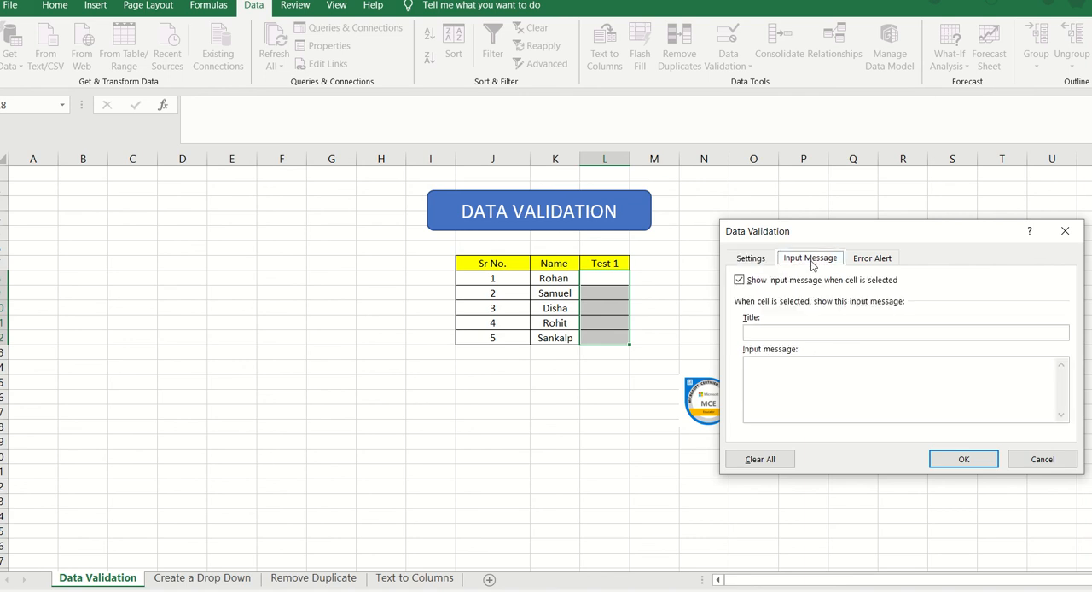
left_click(779, 377)
type("tHE")
key("BackSpace")
key("BackSpace")
key("BackSpace")
key("BackSpace")
type("Thescores")
key("BackSpace")
key("BackSpace")
key("BackSpace")
key("BackSpace")
key("BackSpace")
type("scores should be within ")
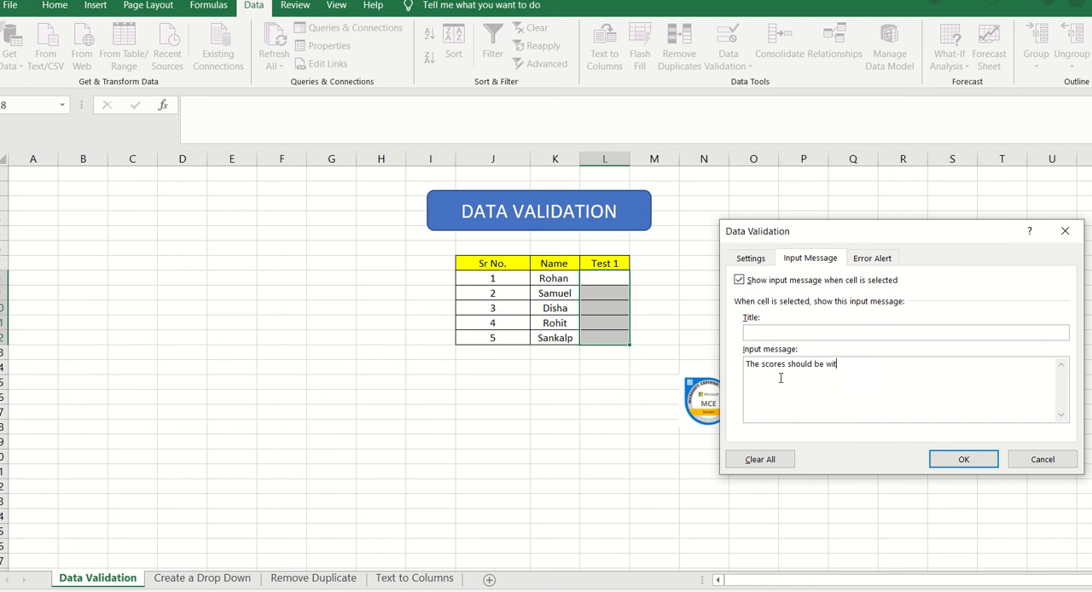
type("0-10")
left_click_drag(873, 365, 746, 362)
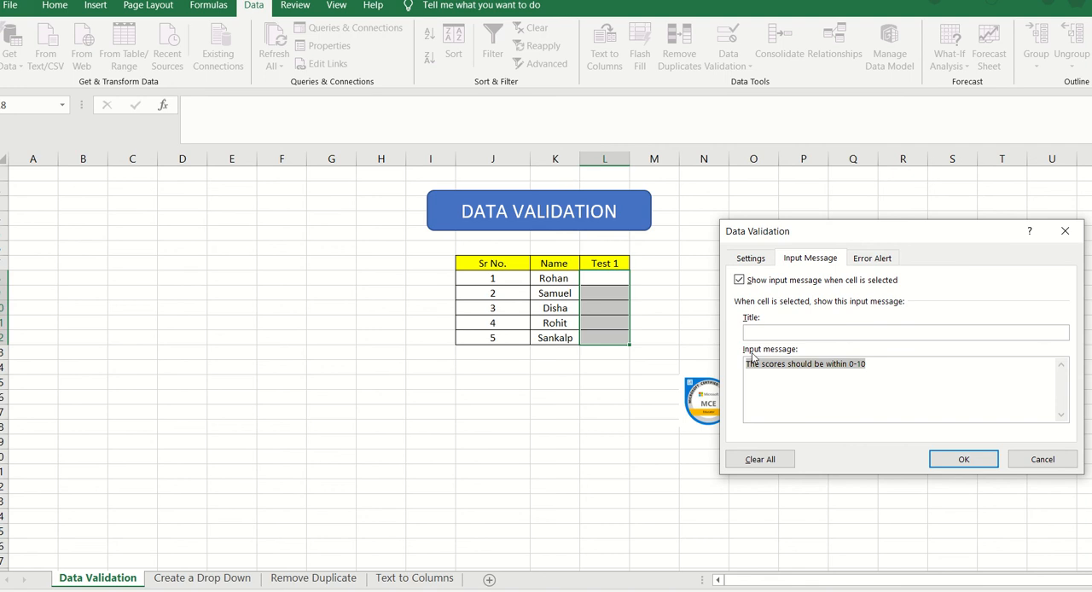
Step: Title the input message "Test Score"
left_click(758, 335)
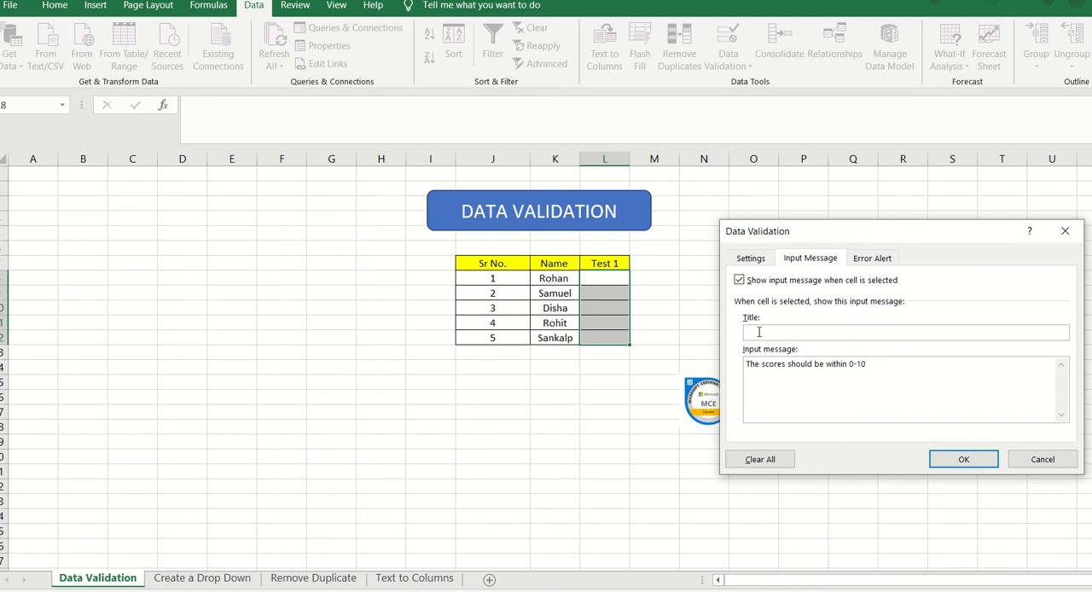
type("Test Score")
Step: Reuse the input message text "The scores should be within 0-10" as the error alert message and title the alert "Wrong Entry"
left_click_drag(879, 372, 745, 370)
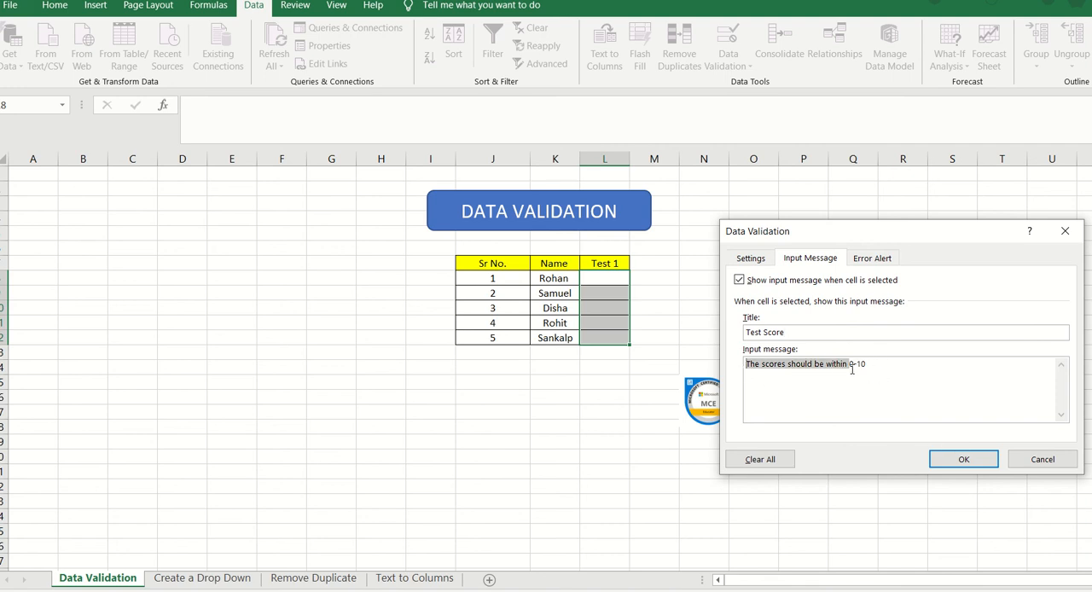
left_click_drag(873, 368, 736, 372)
left_click(878, 261)
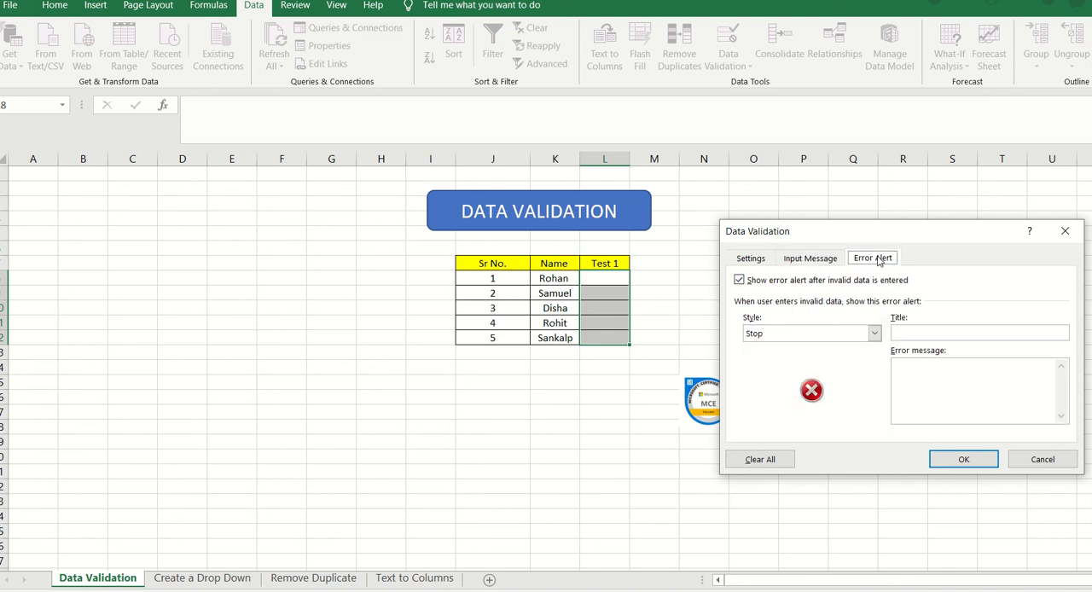
left_click(932, 380)
type("The scores should be within 0-10")
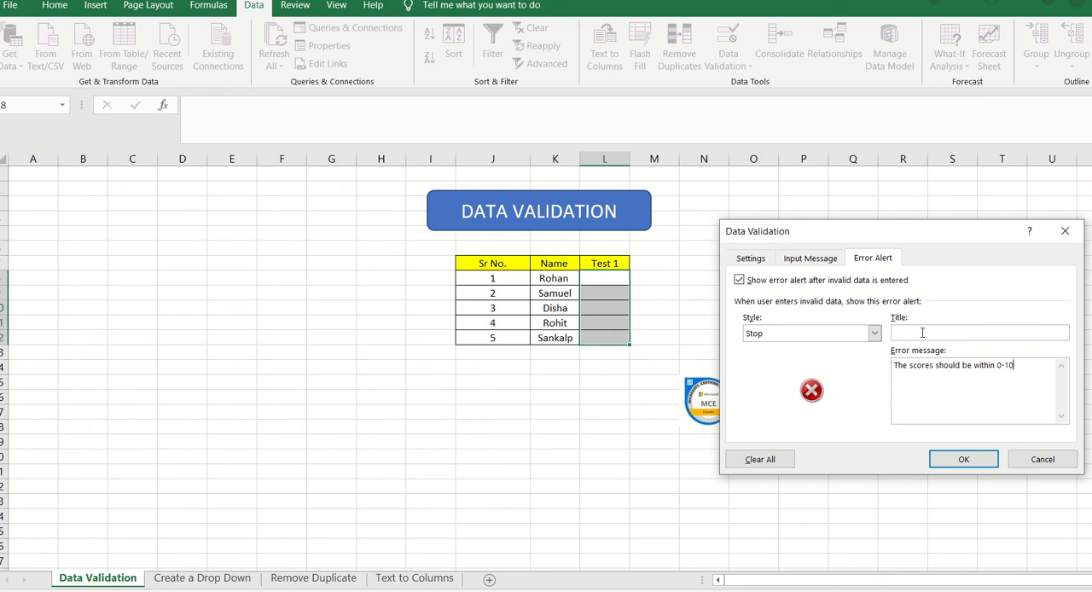
left_click(922, 333)
type("Wrong Entry")
Step: Review the validation criteria, input message and error alert, and apply the rule to the Test 1 cells
left_click(766, 260)
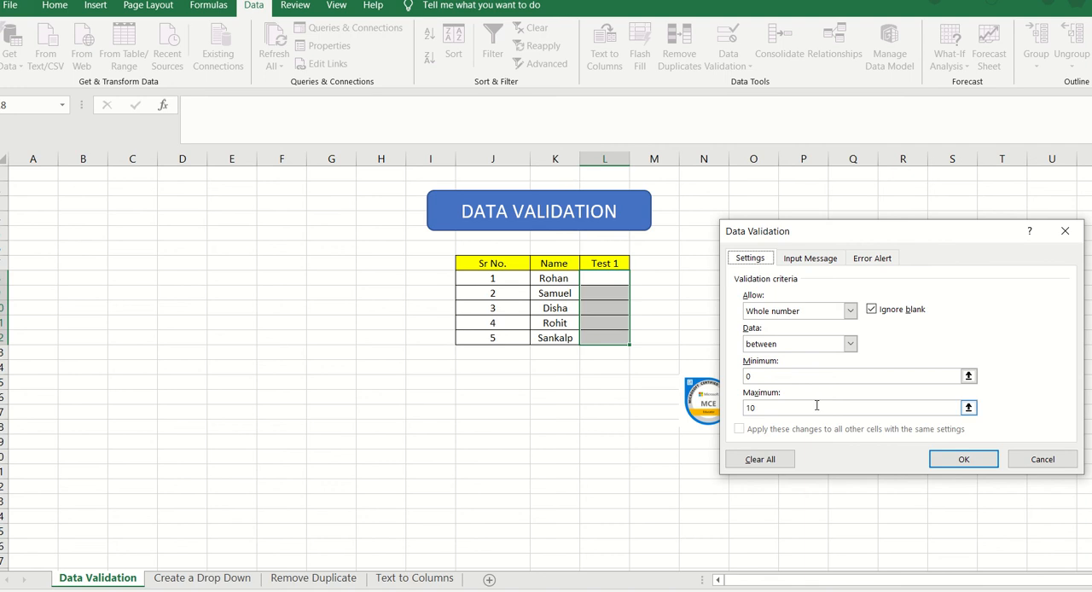
left_click(849, 311)
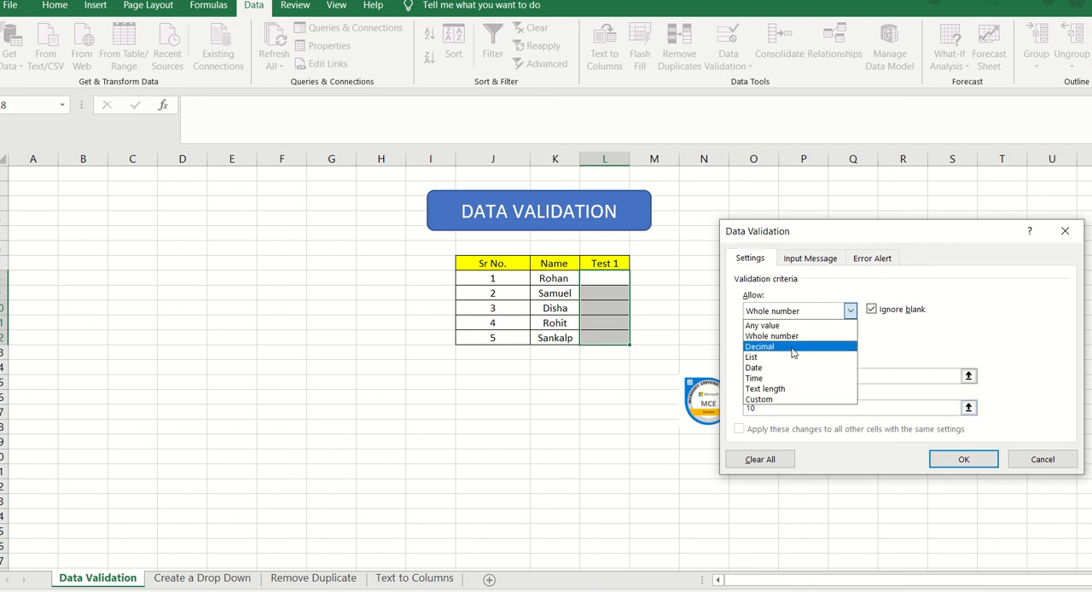
left_click(872, 338)
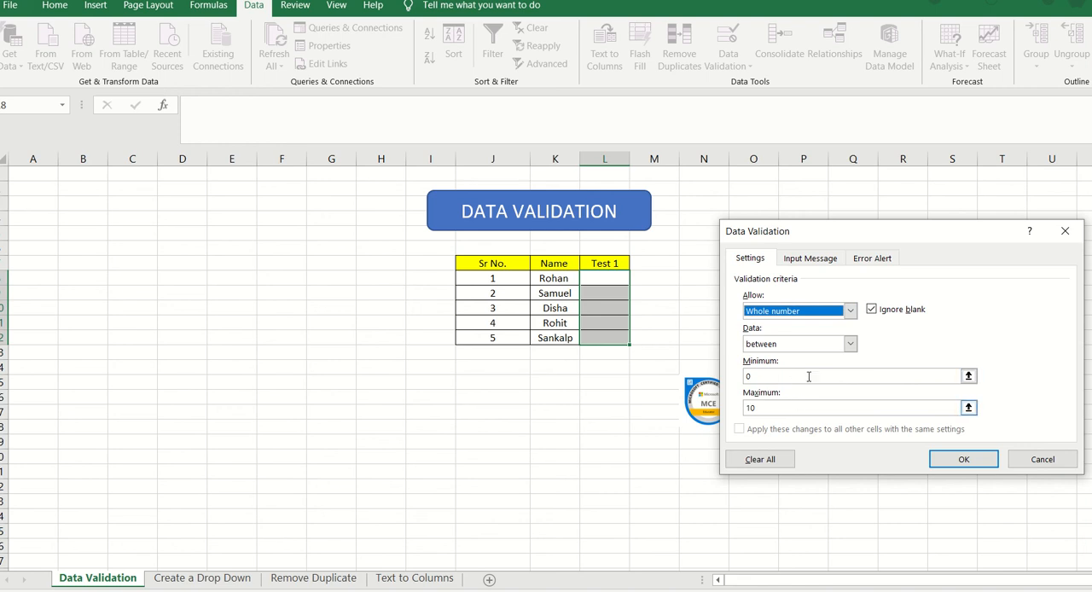
left_click(820, 317)
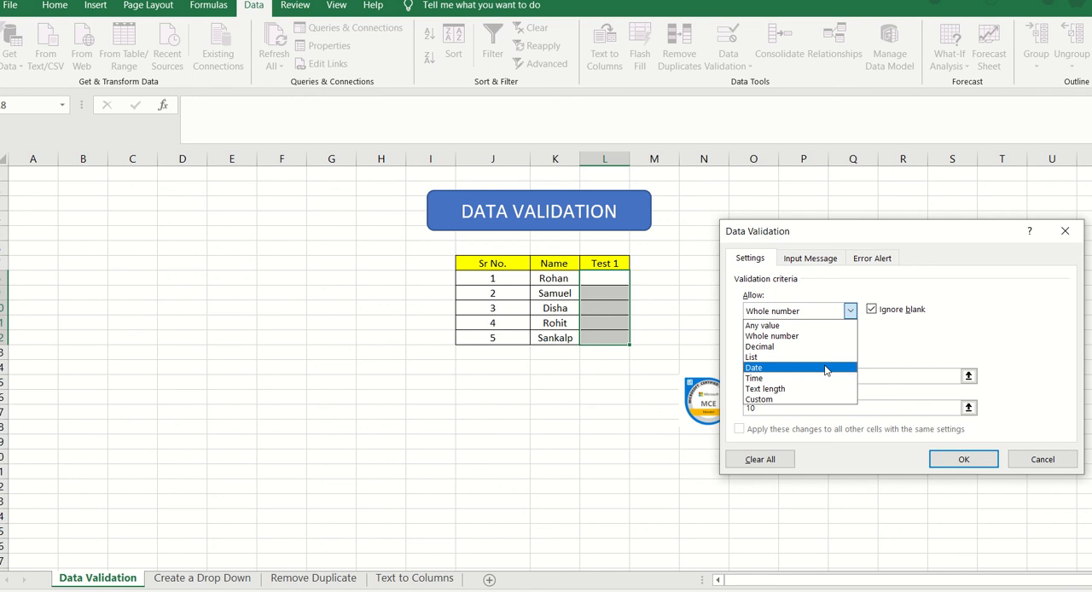
left_click(877, 354)
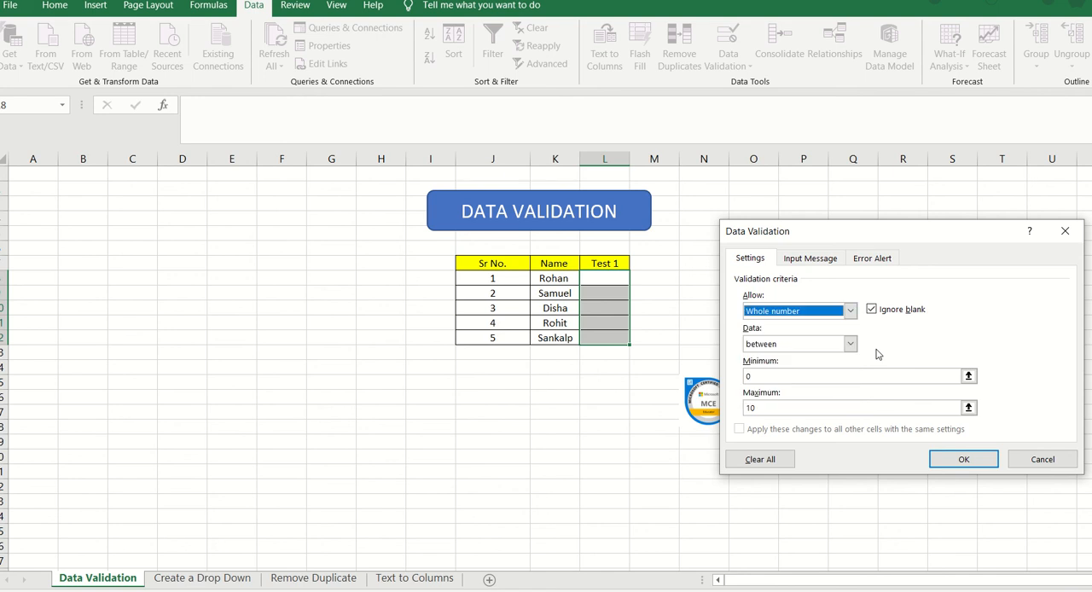
left_click(812, 259)
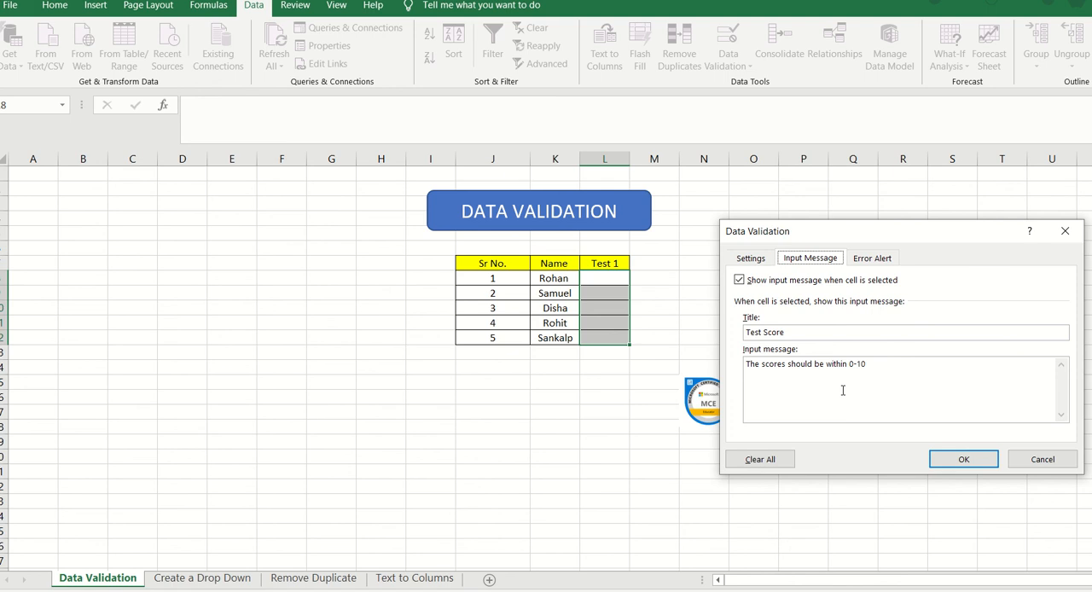
left_click(861, 260)
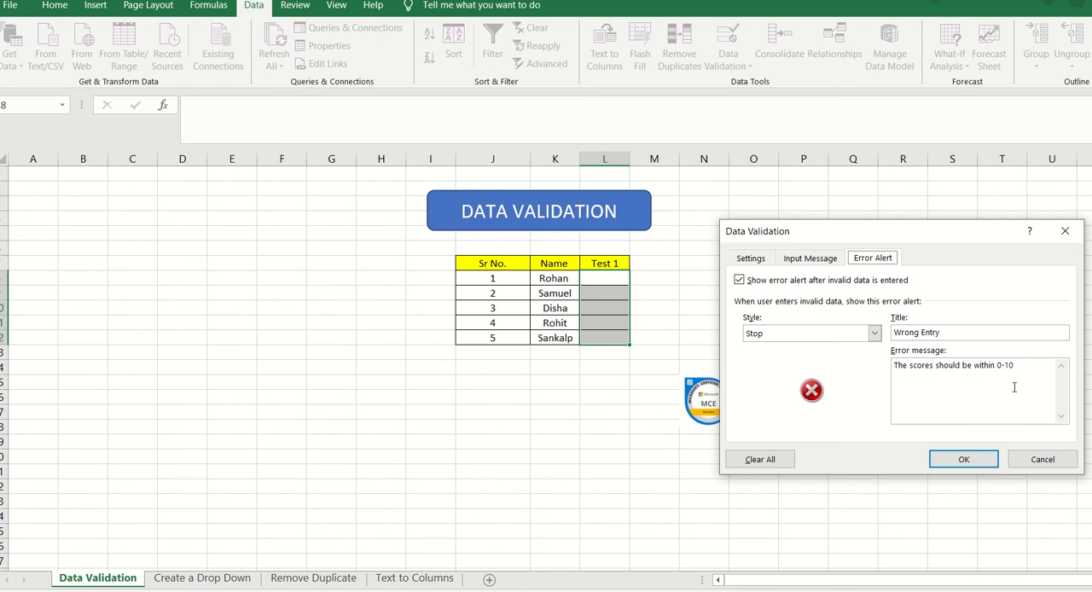
left_click(740, 262)
left_click(792, 264)
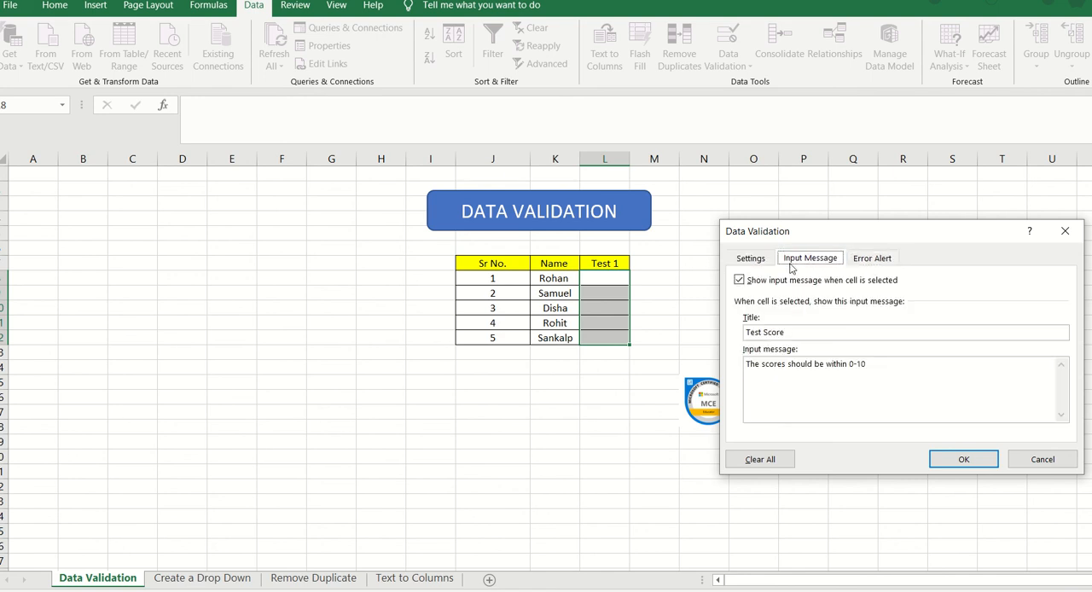
left_click(871, 267)
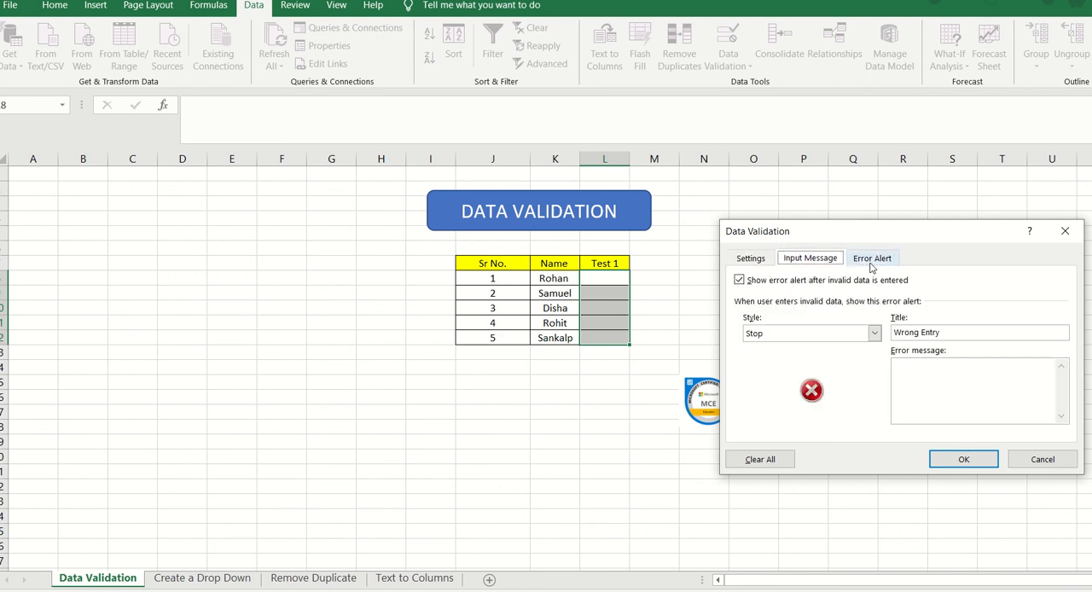
left_click(964, 461)
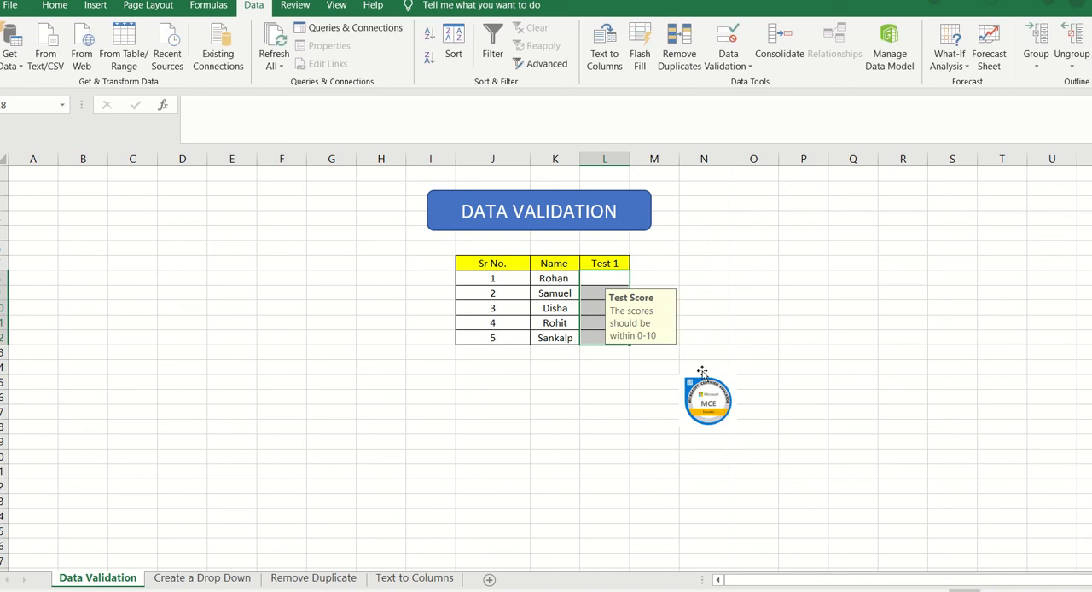
Step: Check the input prompt on the first two Test 1 cells and enter 9 as the score for Sr No. 1
left_click(599, 279)
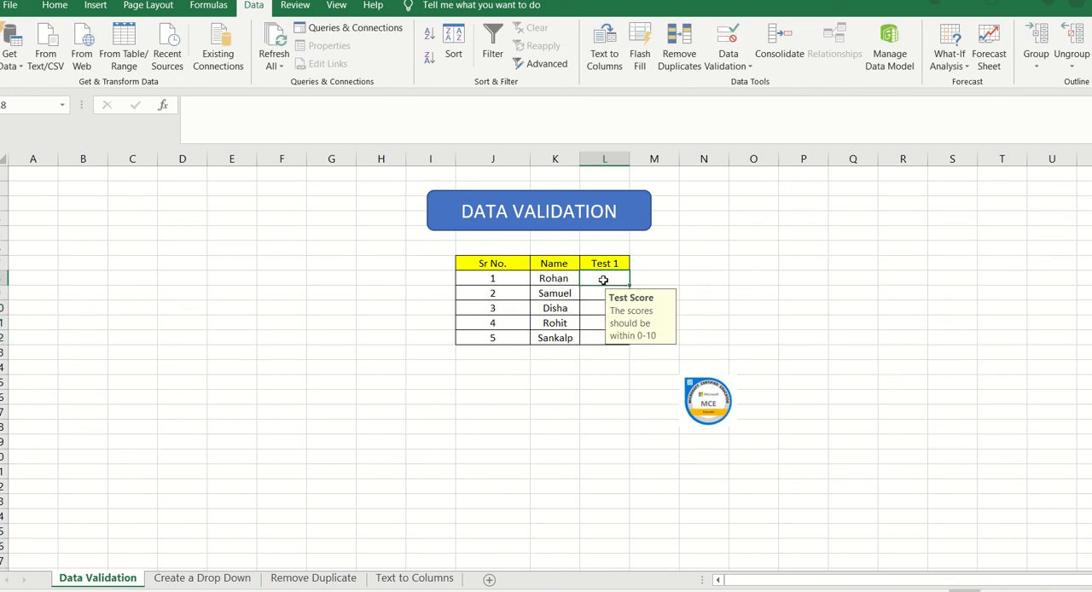
left_click(599, 294)
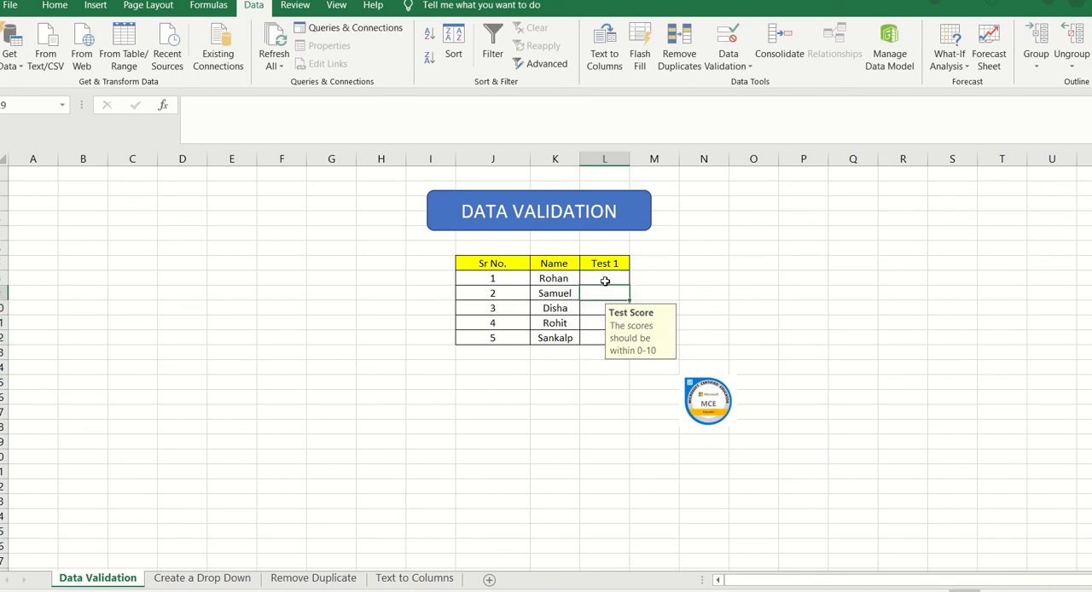
left_click(603, 280)
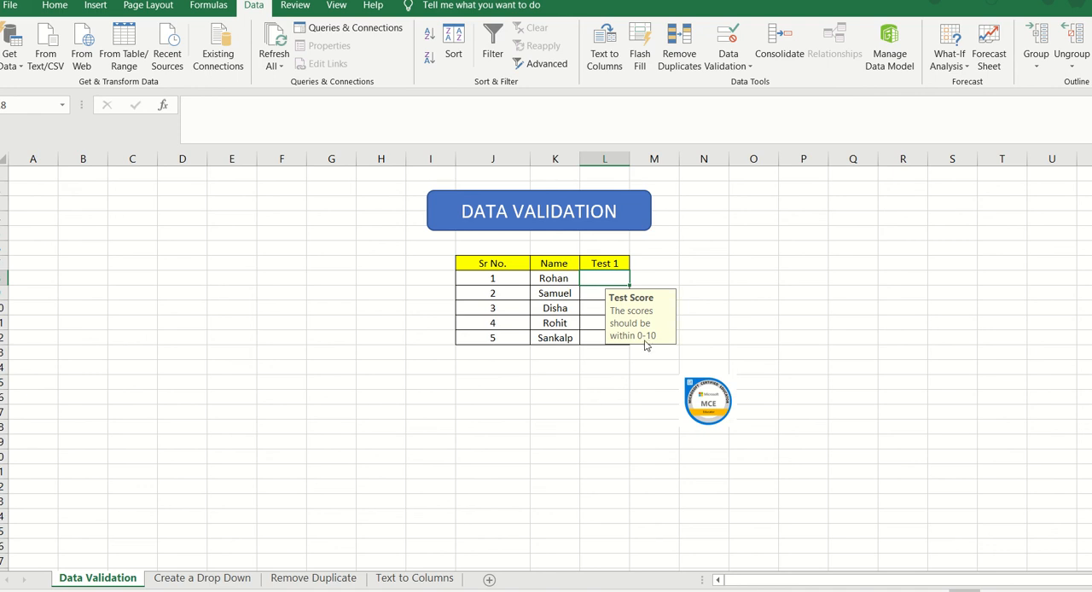
type("9")
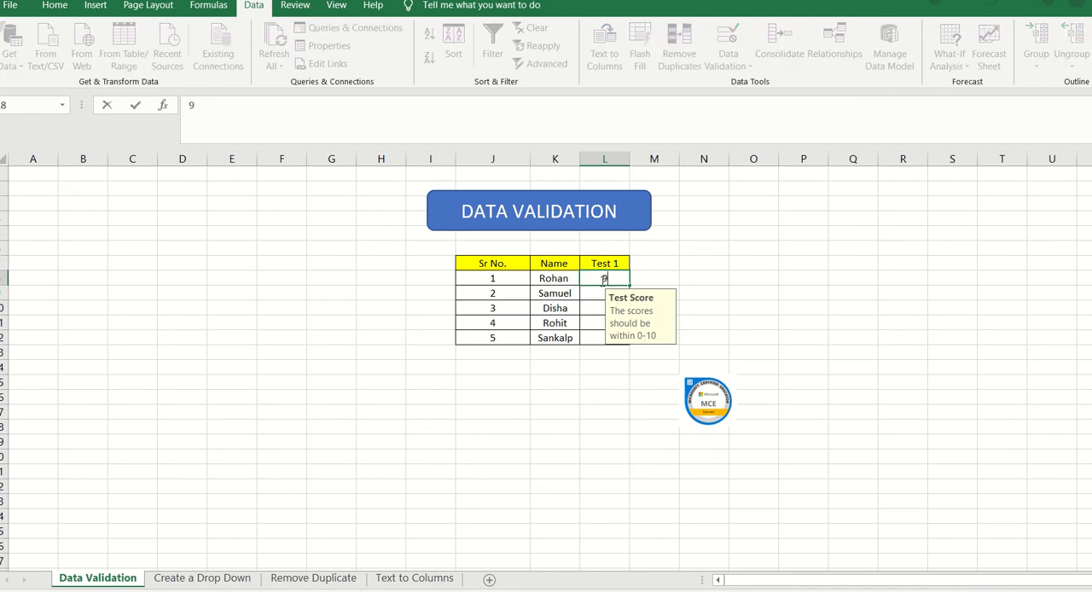
Step: Try to enter 11 as the Test 1 score for Sr No. 2 to test the rule, and cancel the entry
left_click(595, 296)
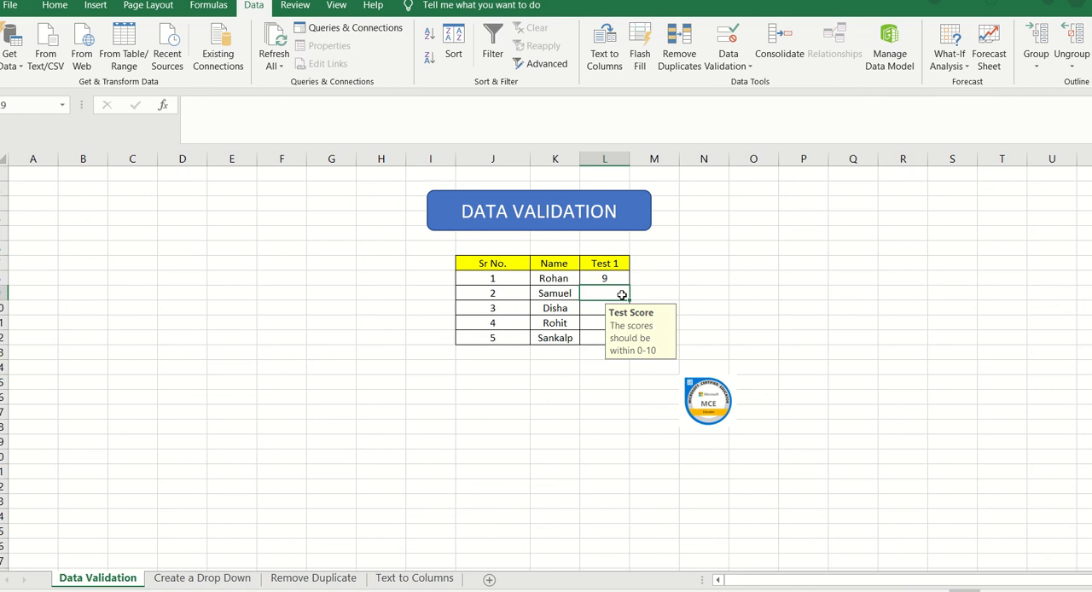
type("11")
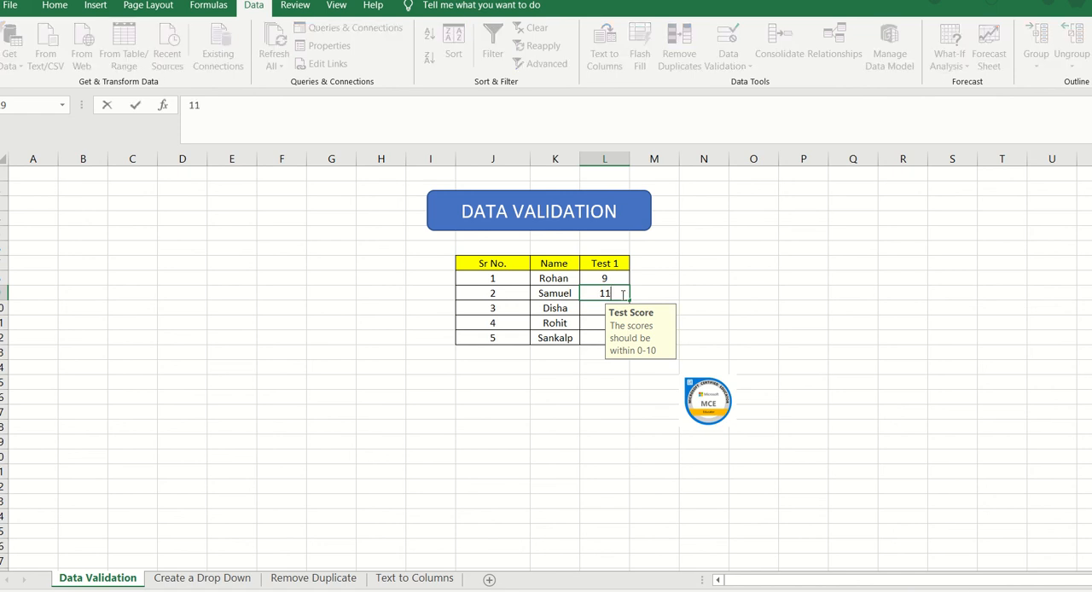
key("Return")
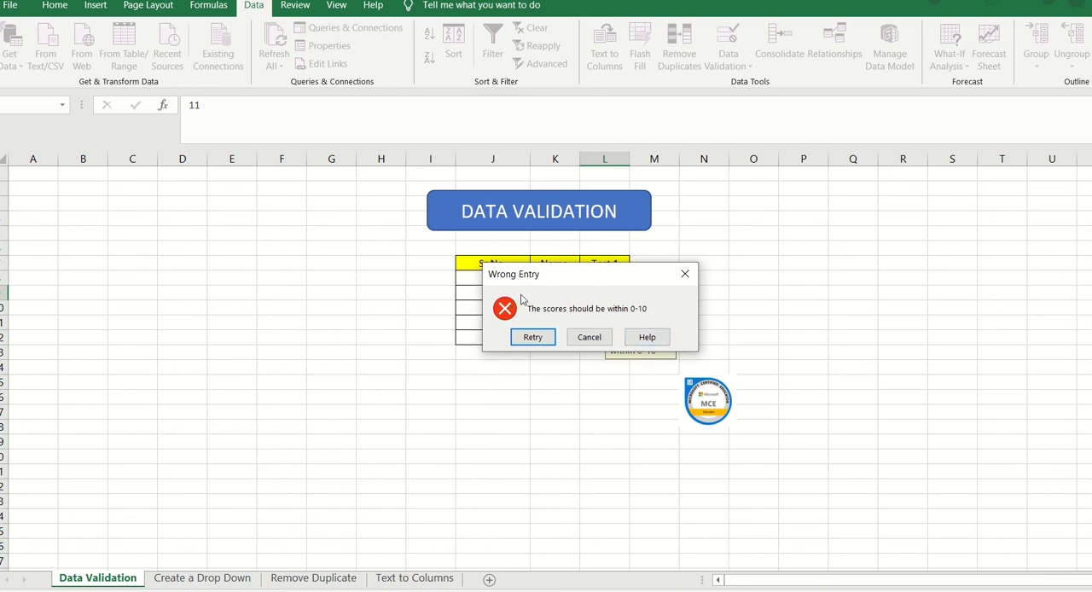
left_click(589, 338)
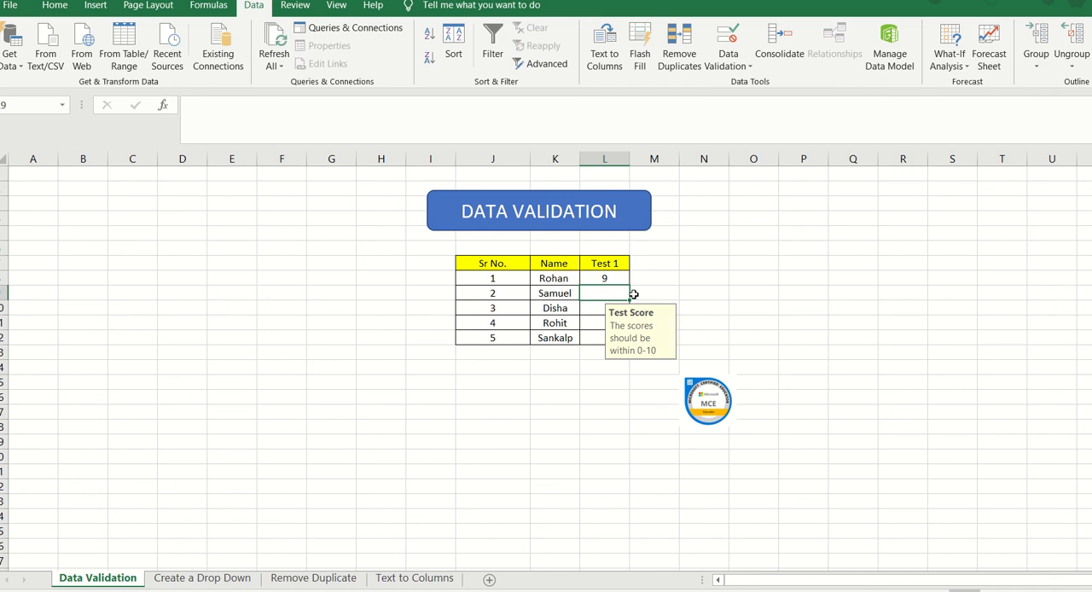
Step: On the Create a Drop Down sheet, open data validation for all ten Status cells and allow only List entries
left_click(243, 579)
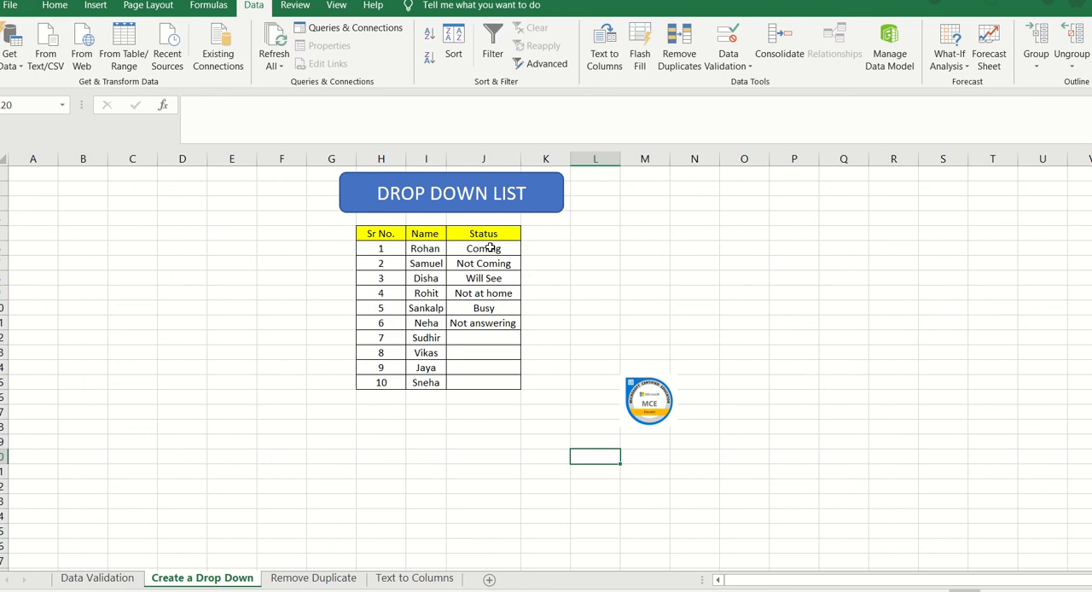
left_click_drag(491, 247, 496, 383)
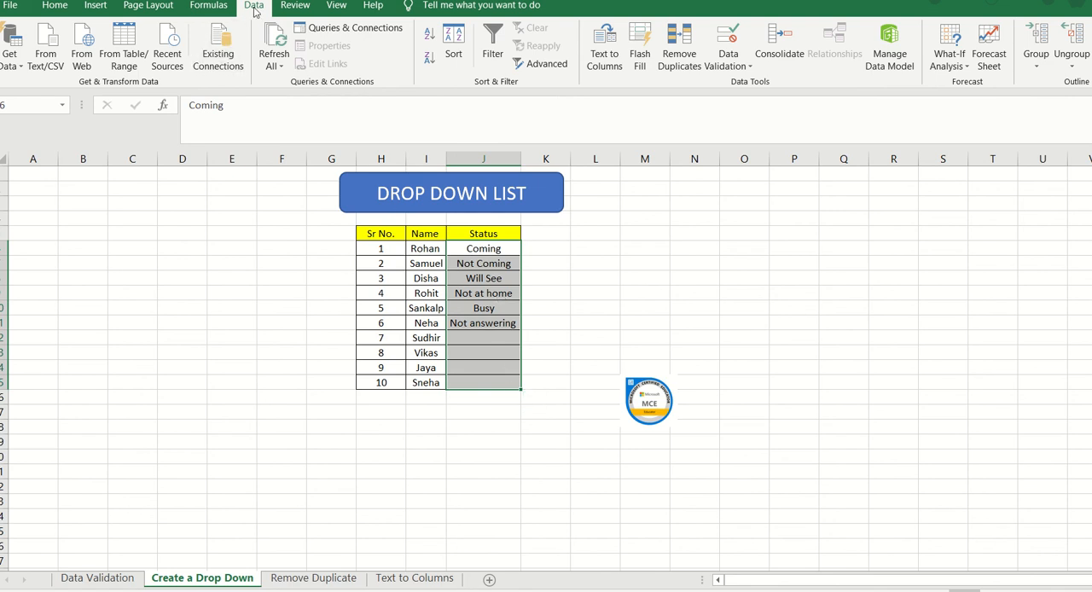
left_click(750, 69)
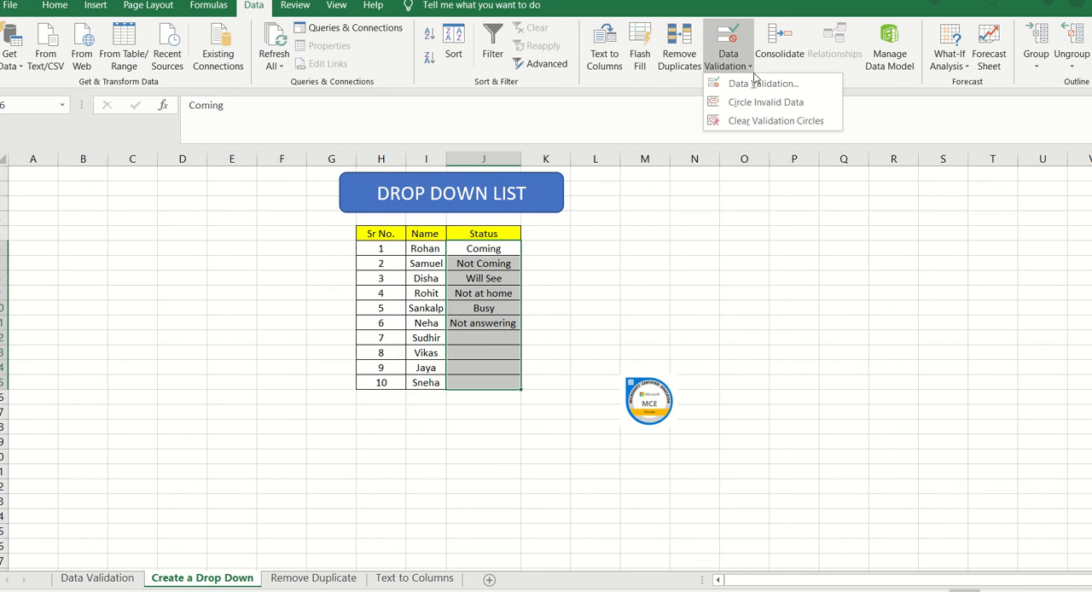
left_click(757, 84)
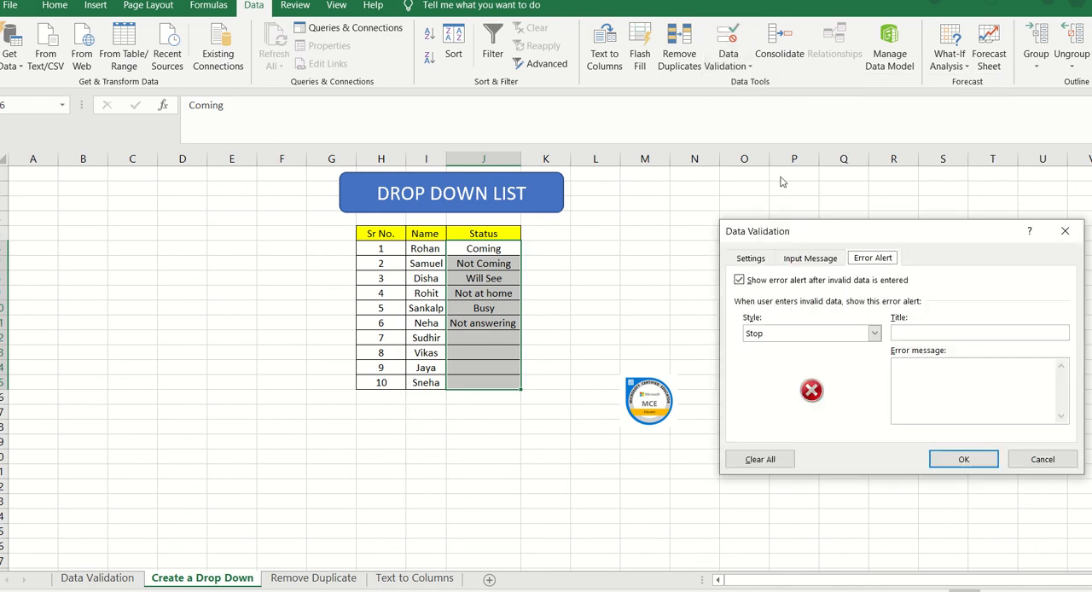
left_click(758, 263)
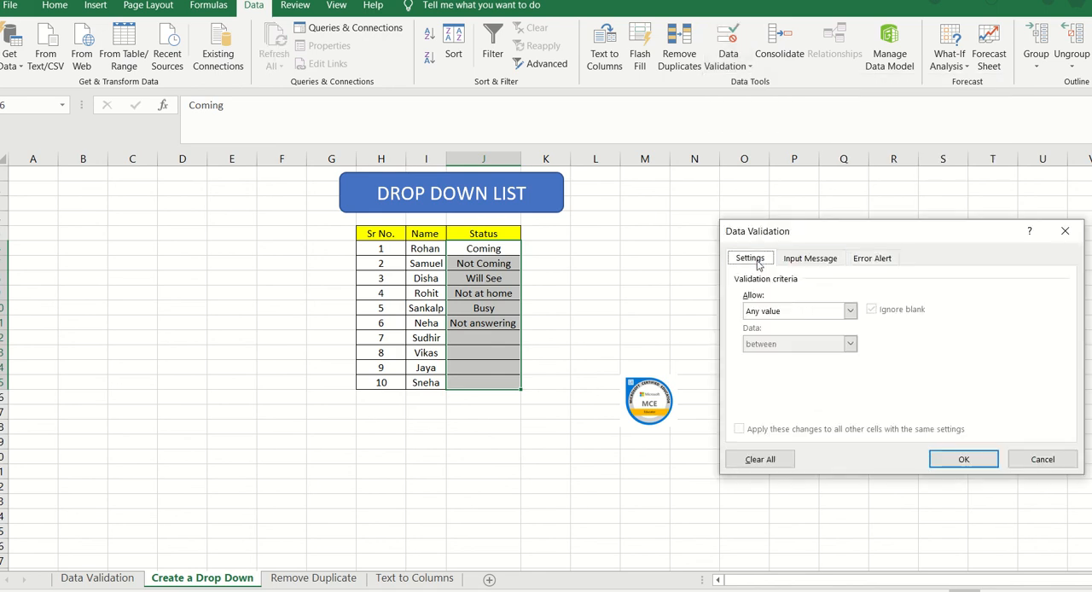
left_click(777, 312)
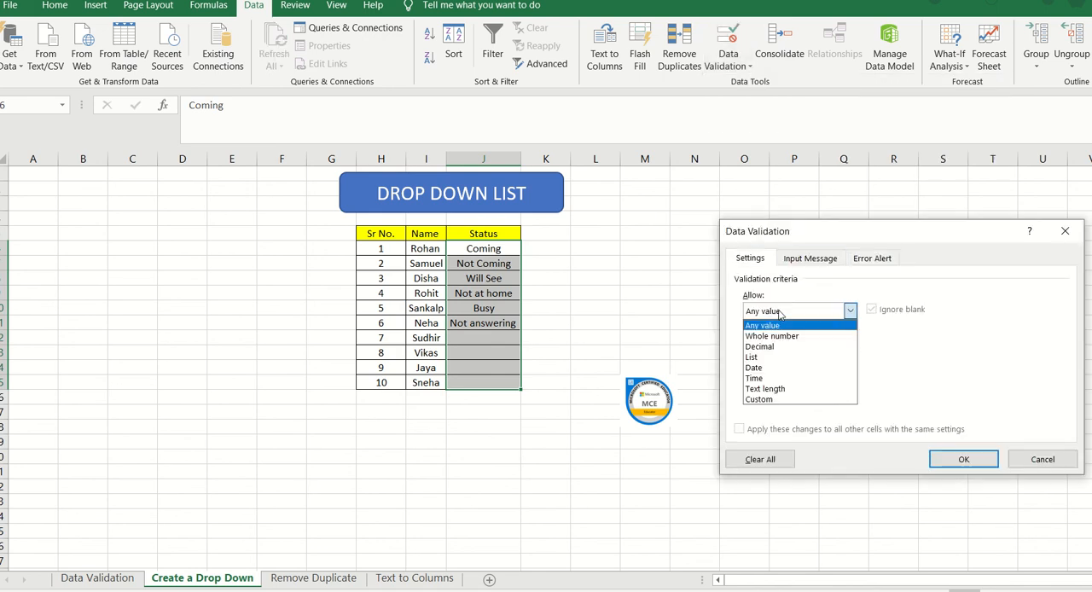
left_click(771, 359)
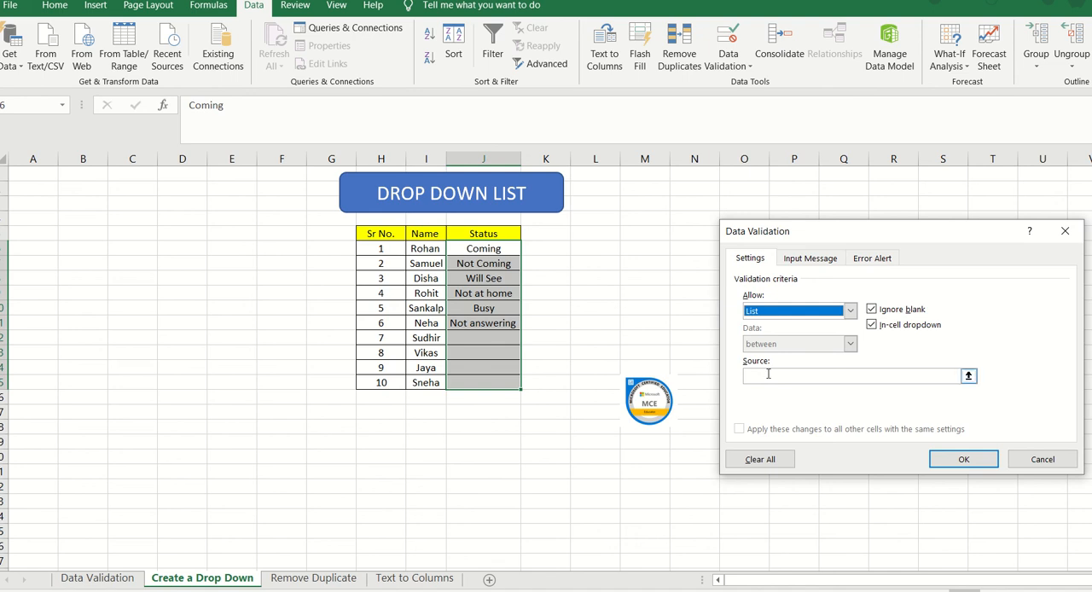
Step: Enter "Coming,Not Coming,Will See" as the first items of the list source
left_click(767, 376)
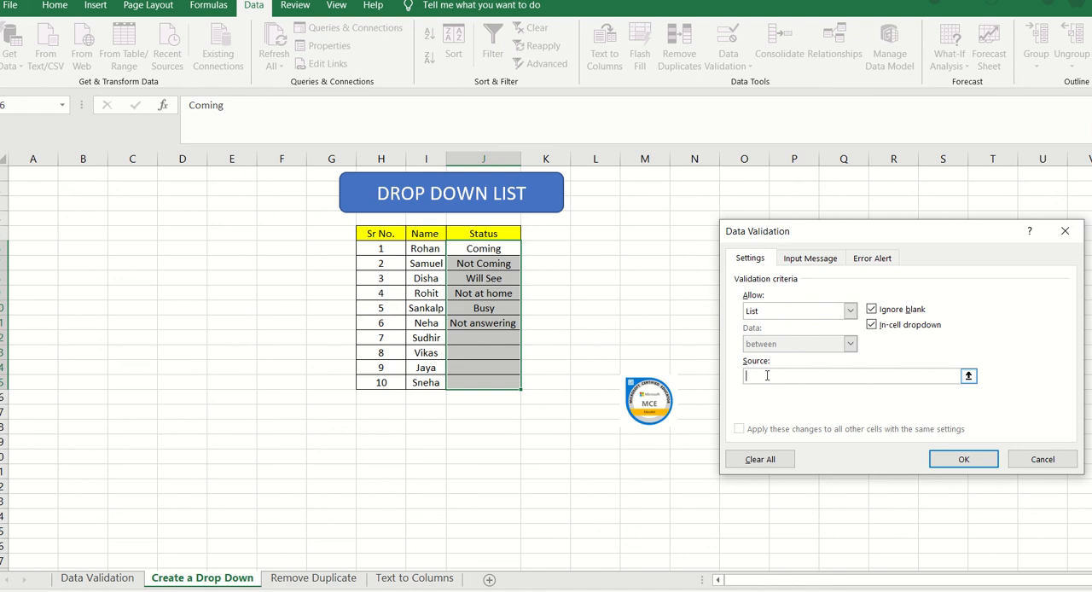
type("Coming,Not Coming,Will See")
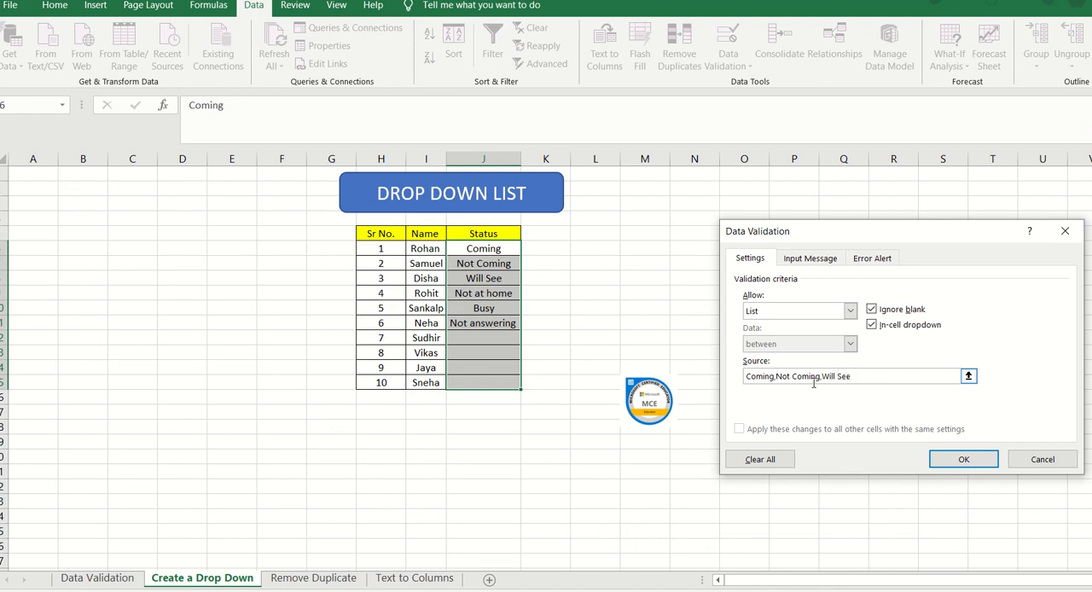
type(",Not at home,Busy,Not answering")
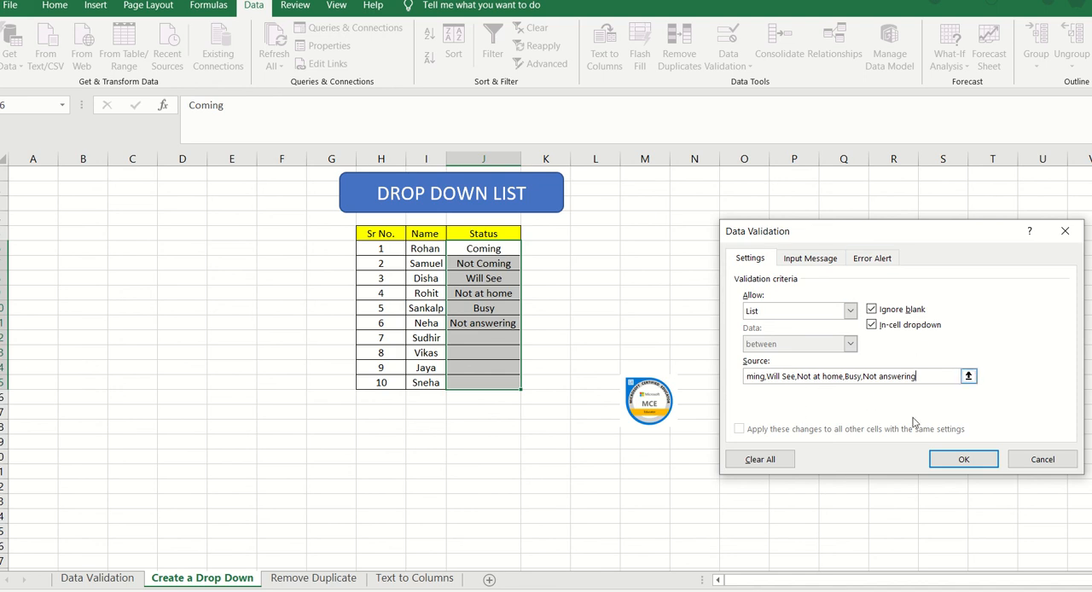
Step: Extend the list source with "Not at home,Busy,Not answering" and apply the rule to the Status cells
left_click(964, 460)
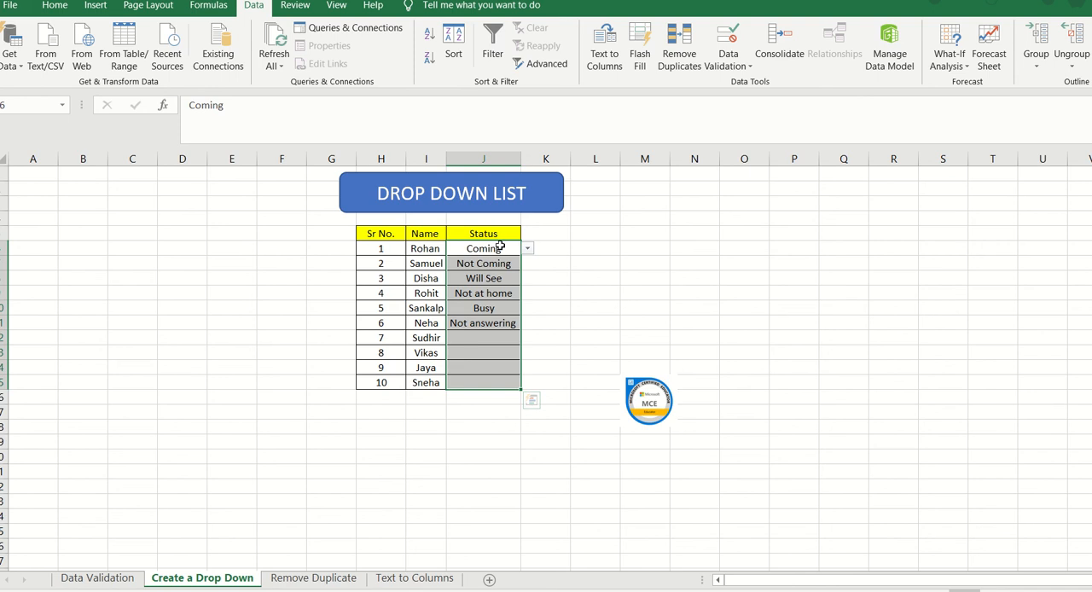
Step: Try the drop-down by choosing "Not at home" as the status for Sr No. 7, and clear that cell again
left_click(483, 341)
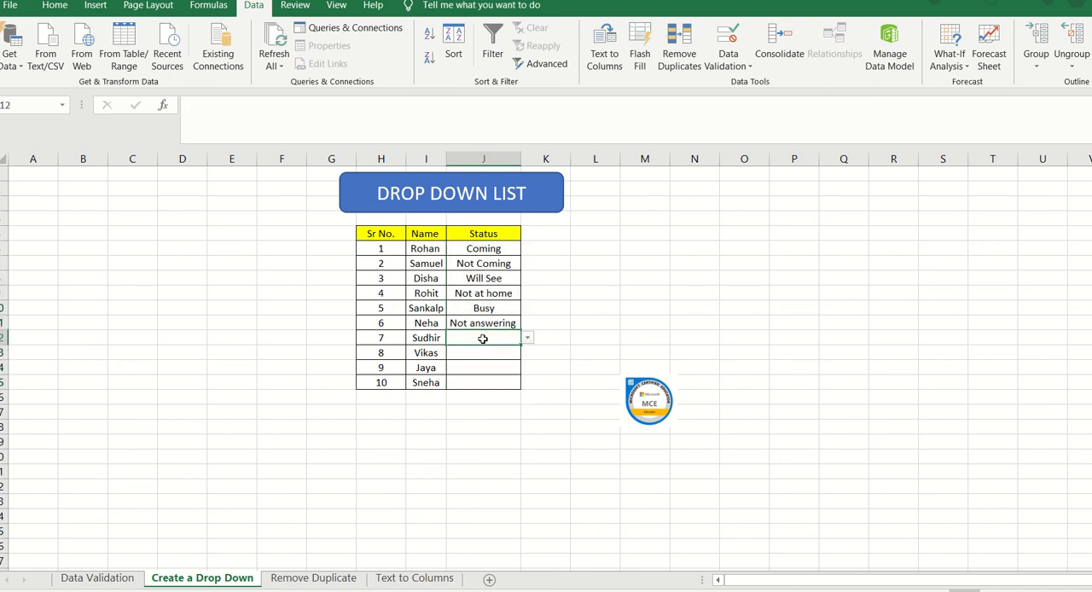
left_click(483, 323)
left_click(490, 284)
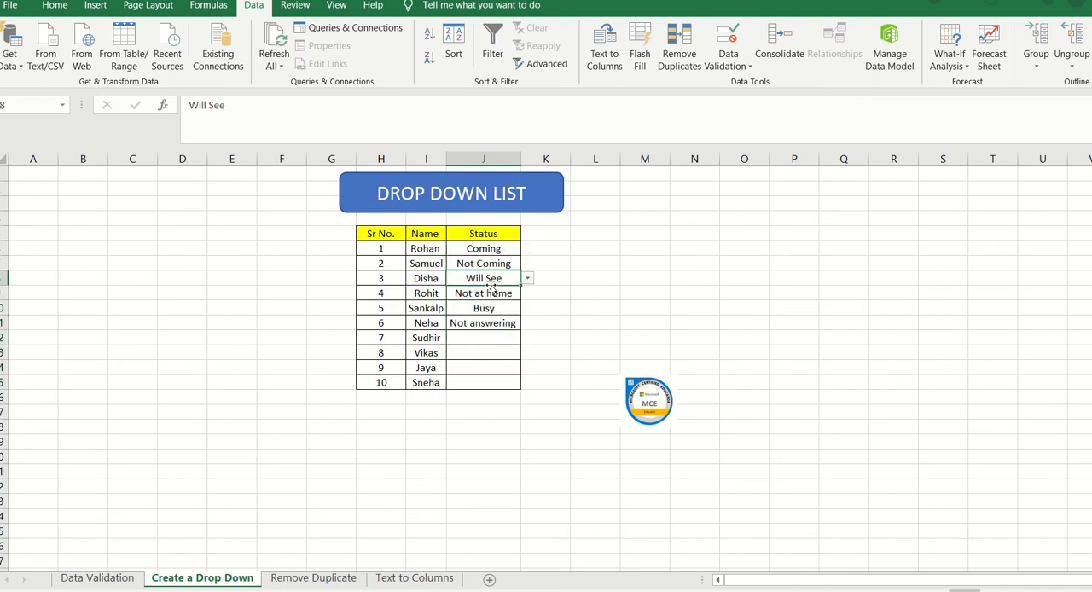
left_click(482, 337)
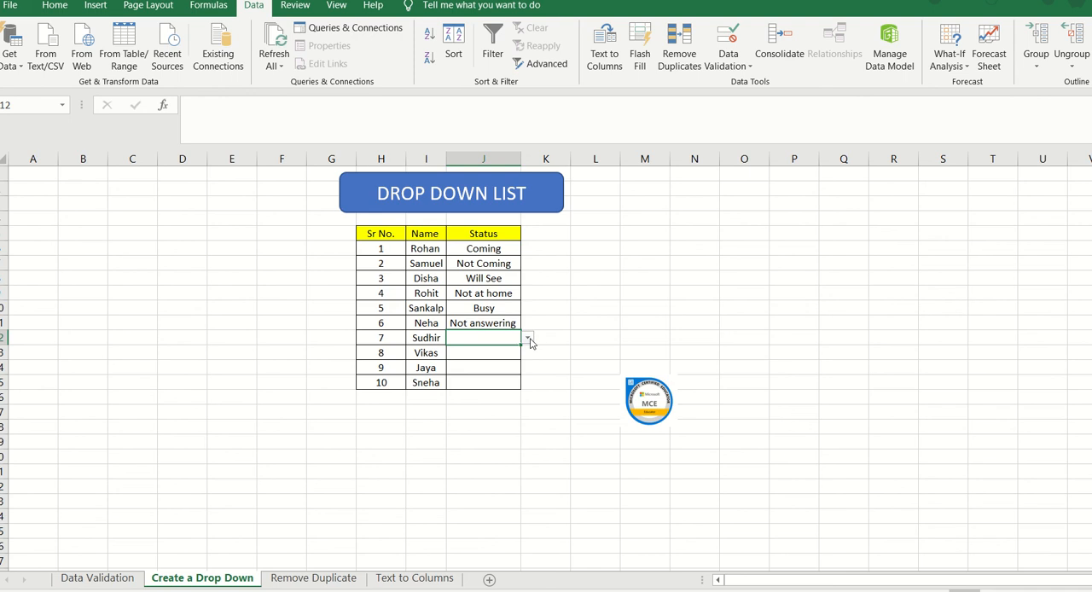
left_click(527, 338)
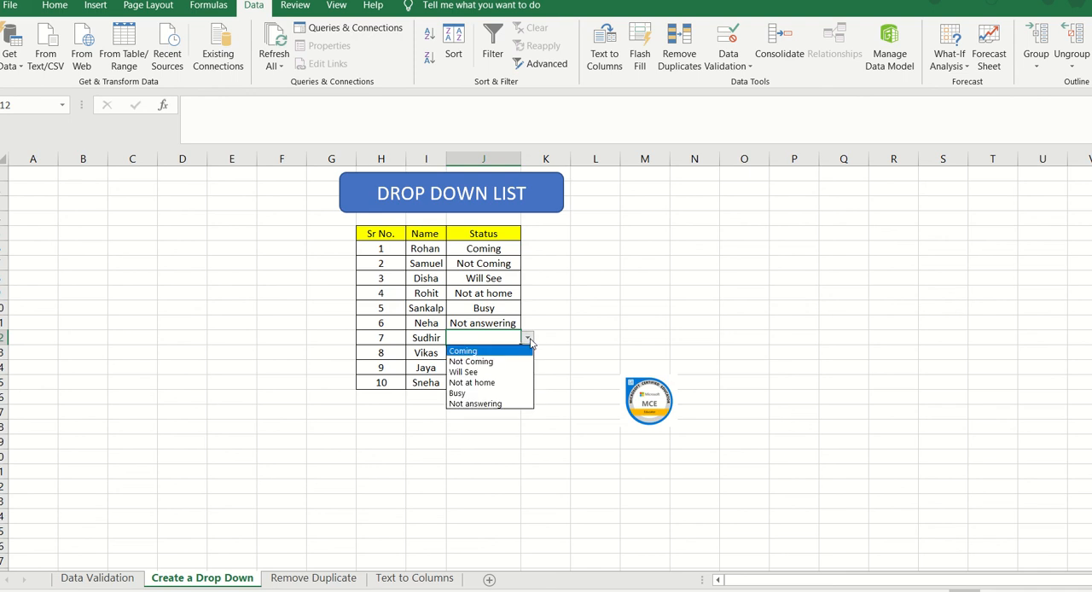
left_click(505, 385)
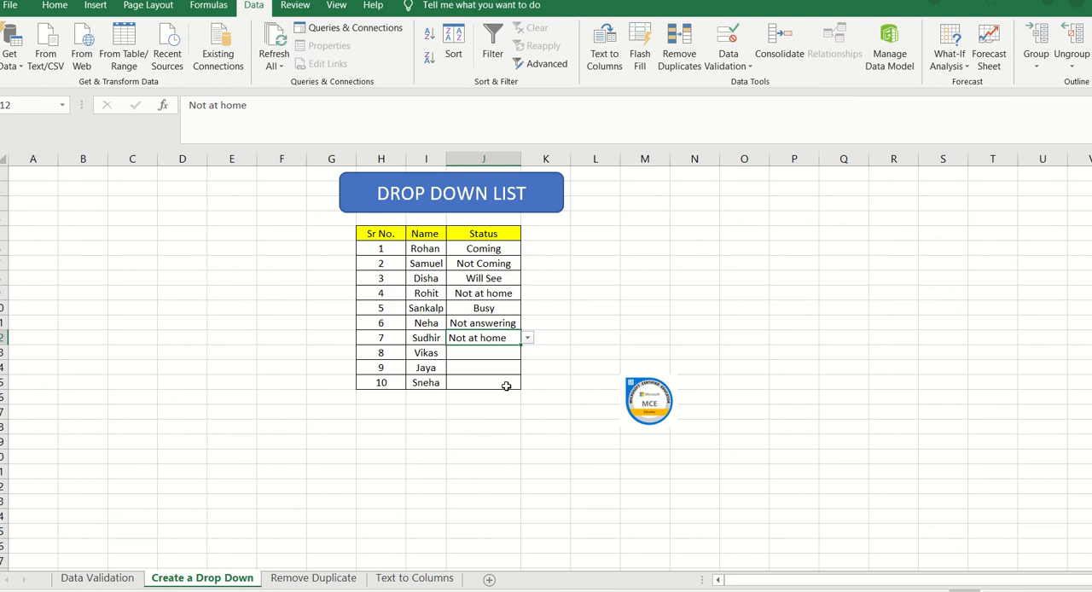
key("Delete")
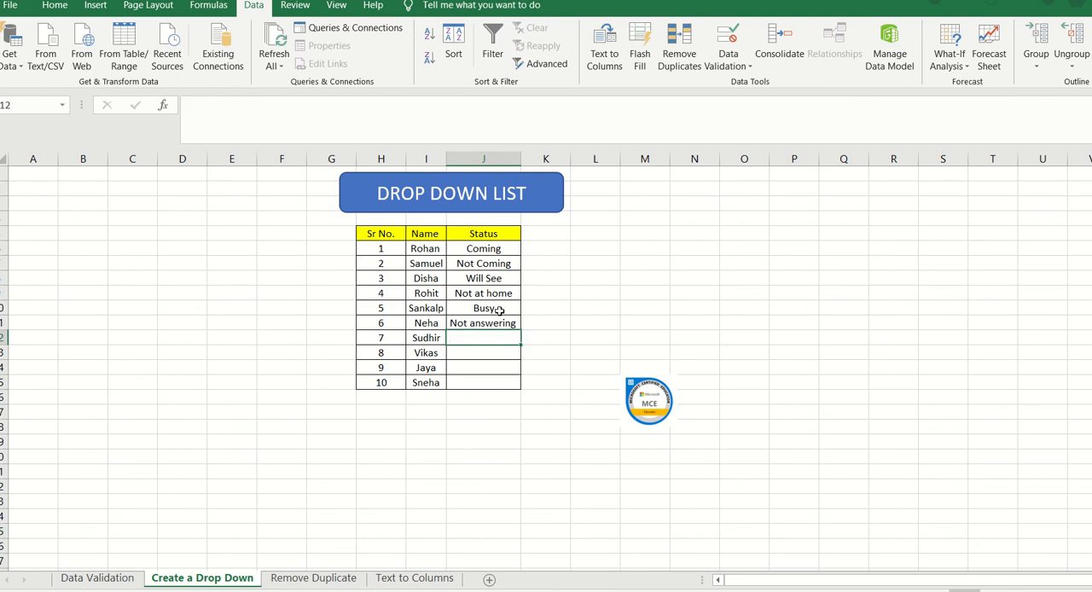
Step: Copy the six status entries into a new sheet starting at cell A1 and fit column A to their width
left_click(493, 248)
left_click_drag(494, 248, 495, 325)
key("ctrl+c")
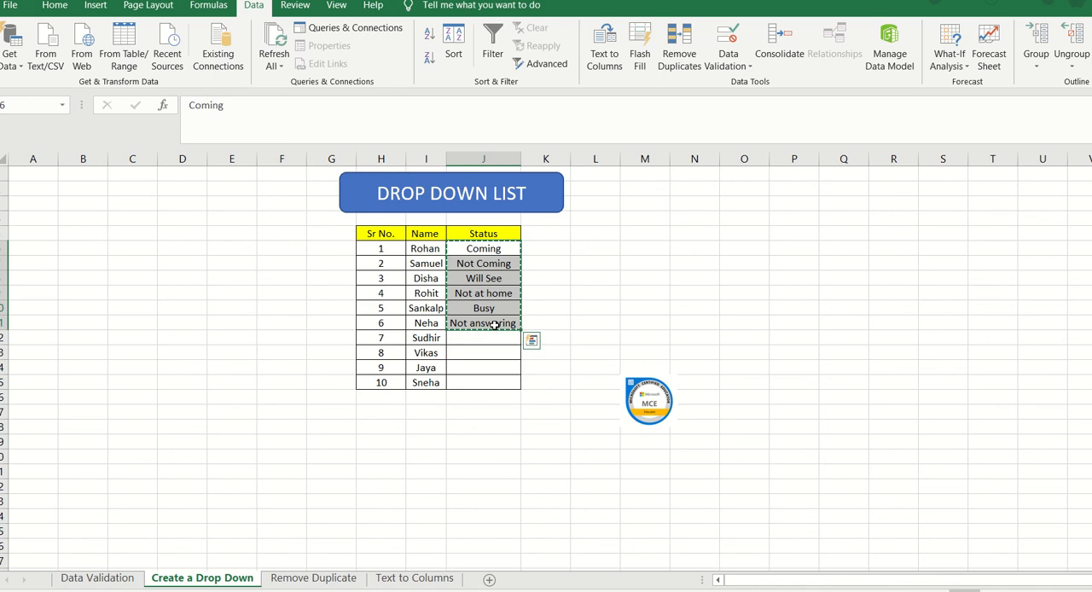
left_click(489, 579)
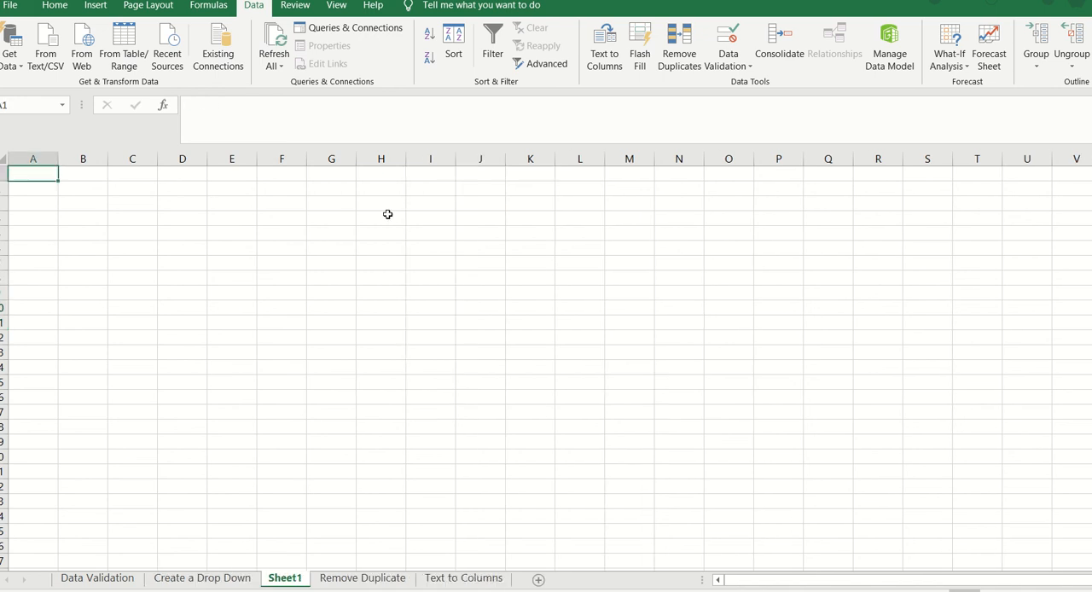
key("ctrl+v")
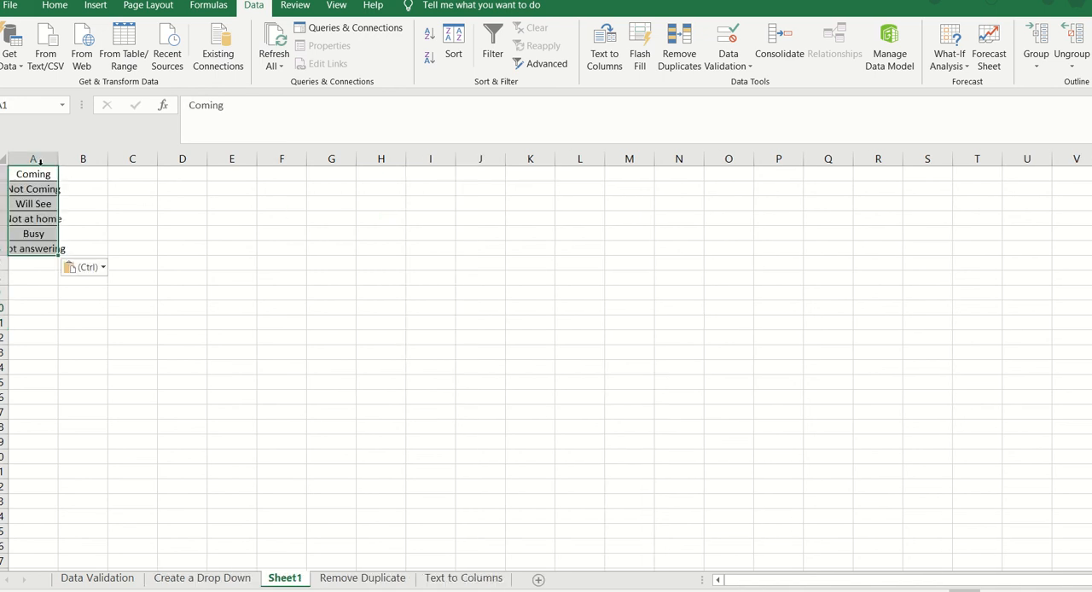
double_click(58, 159)
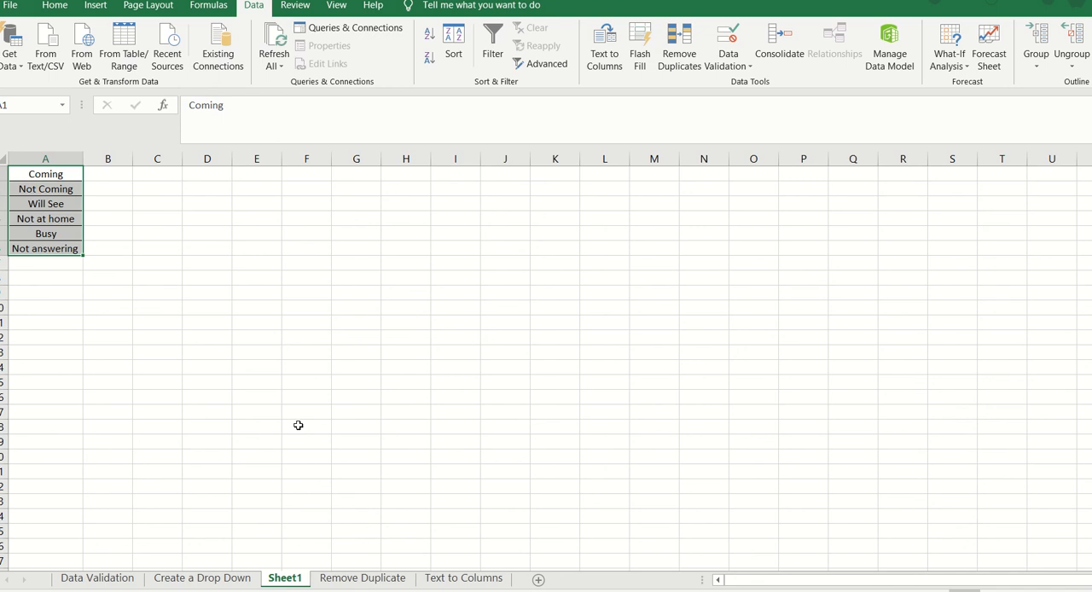
Step: Clear the six original status entries for Sr No. 1 to 6 on the Create a Drop Down sheet
left_click(205, 580)
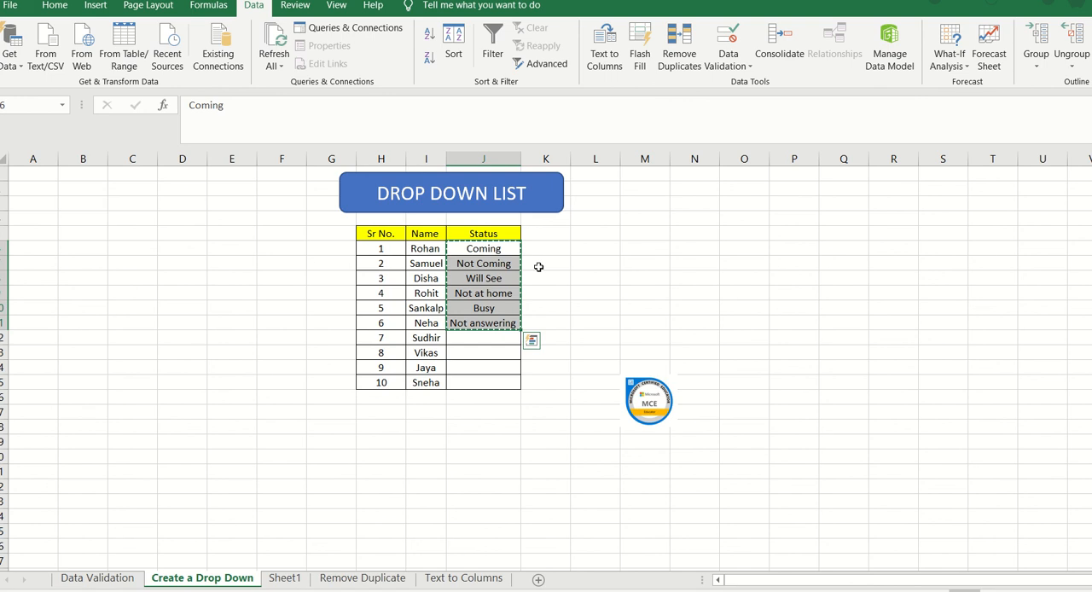
key("Delete")
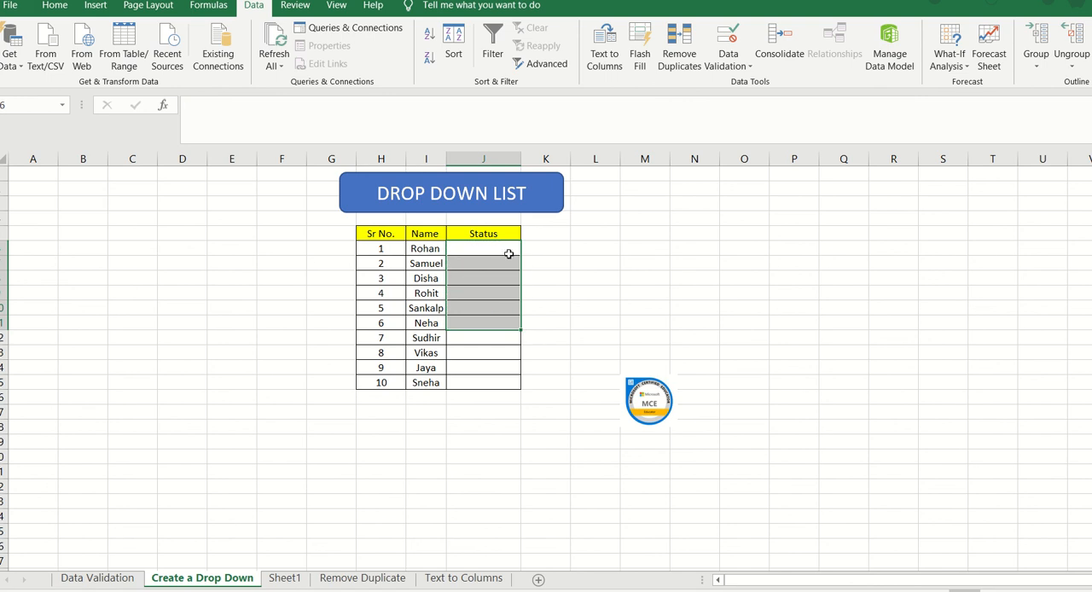
left_click(506, 255)
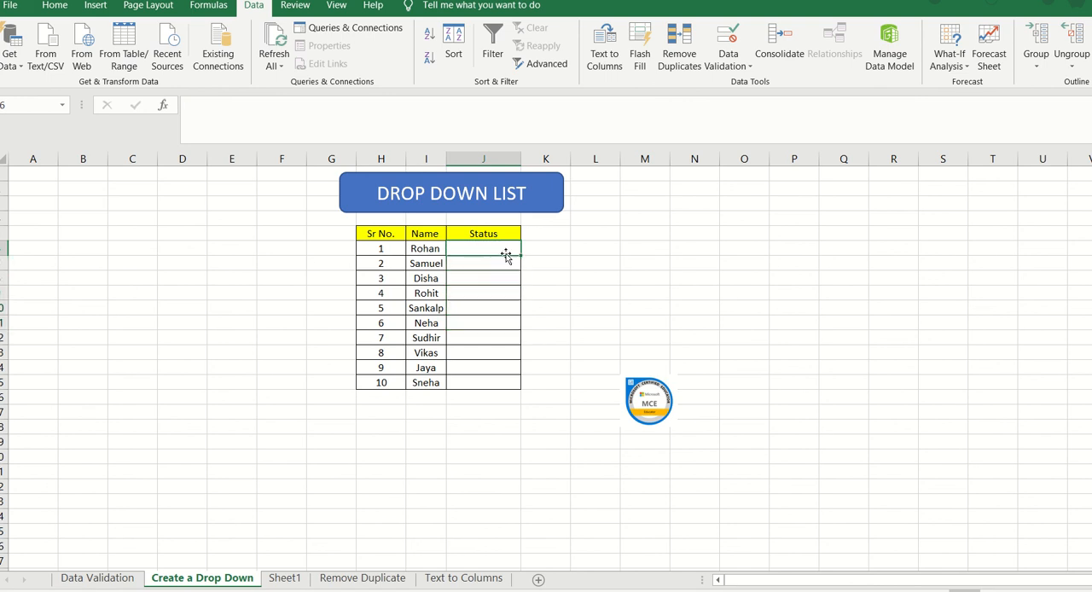
Step: Apply a List validation rule to all ten Status cells with =Sheet1!$A$1:$A$6 as its source
left_click_drag(504, 248, 502, 382)
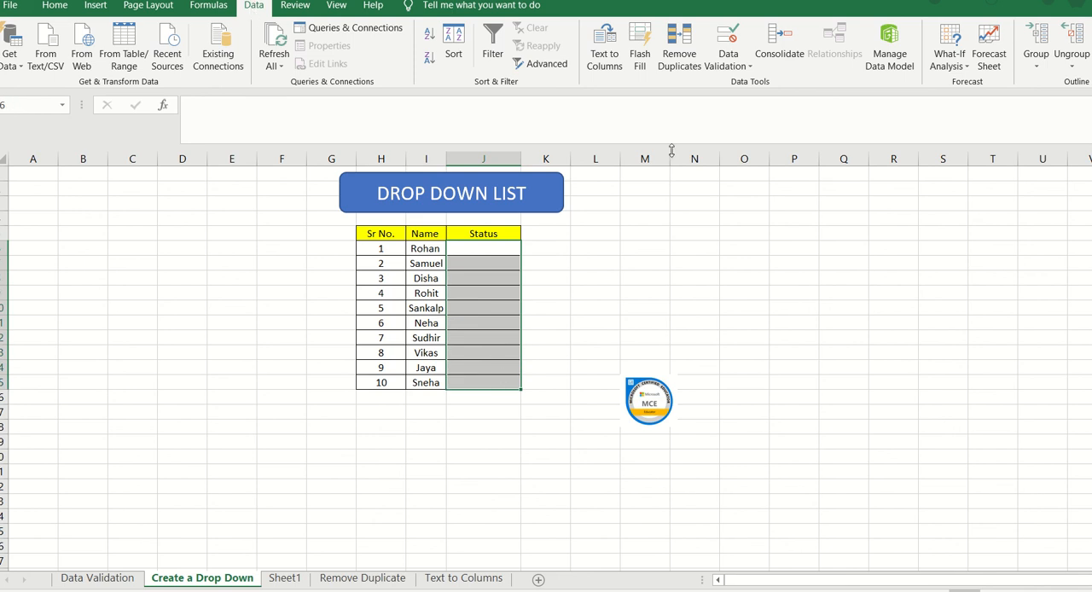
left_click(749, 66)
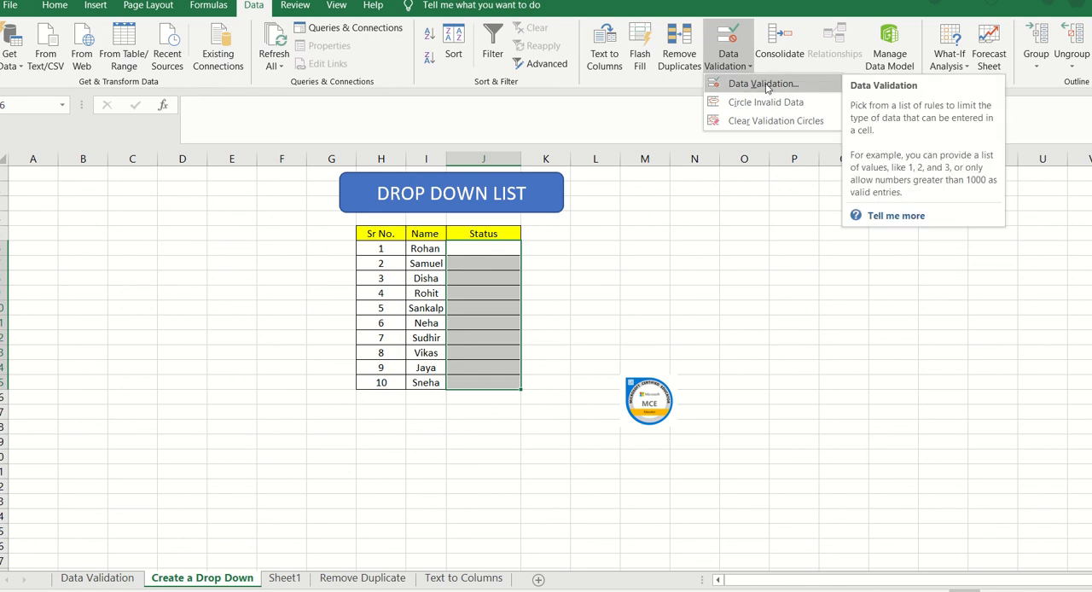
left_click(764, 85)
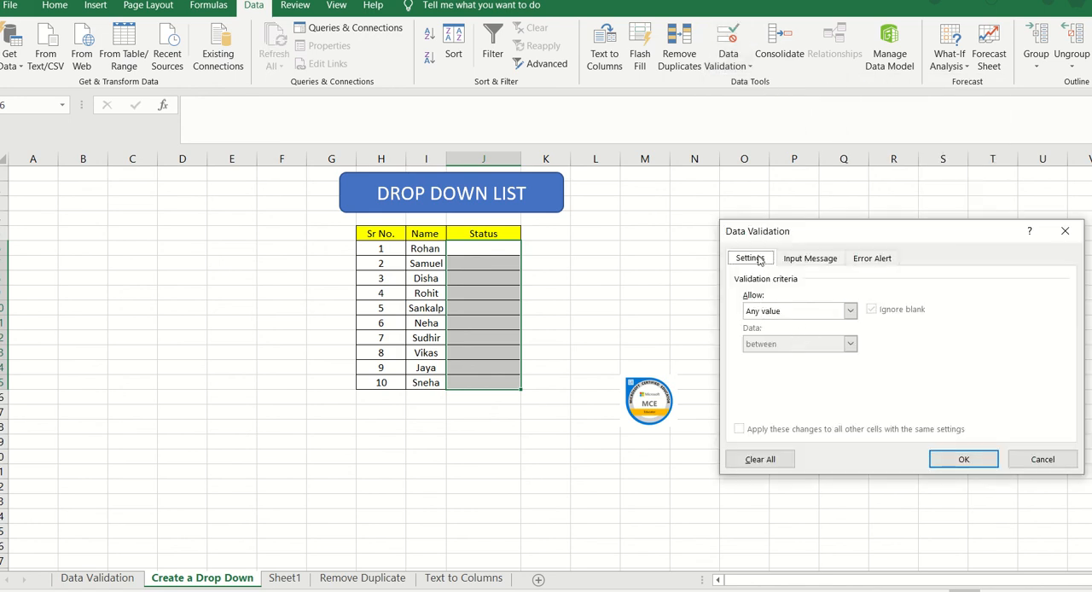
left_click(760, 313)
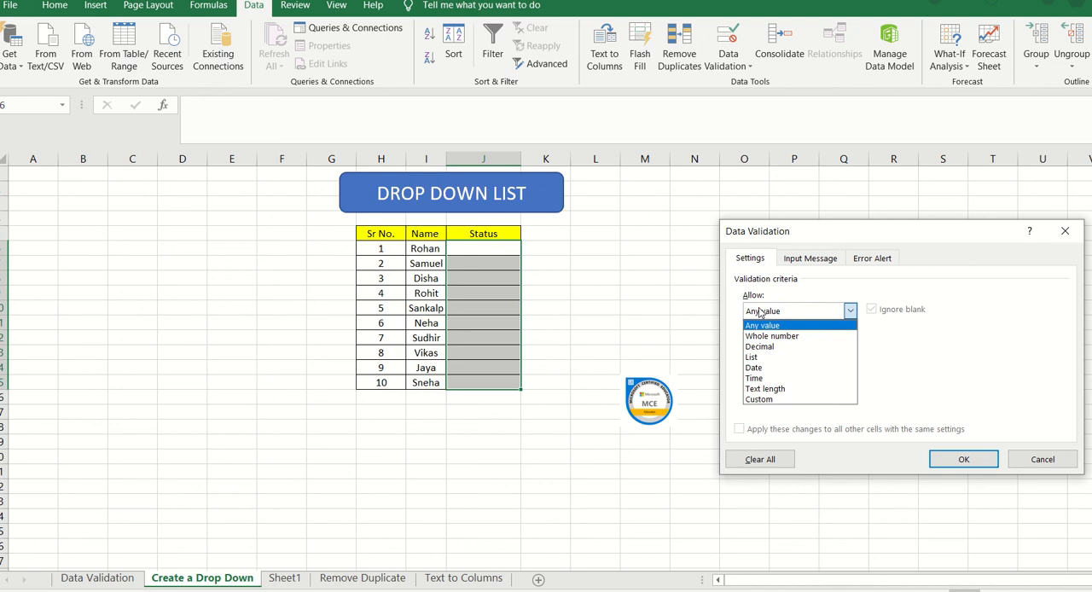
left_click(760, 358)
left_click(765, 374)
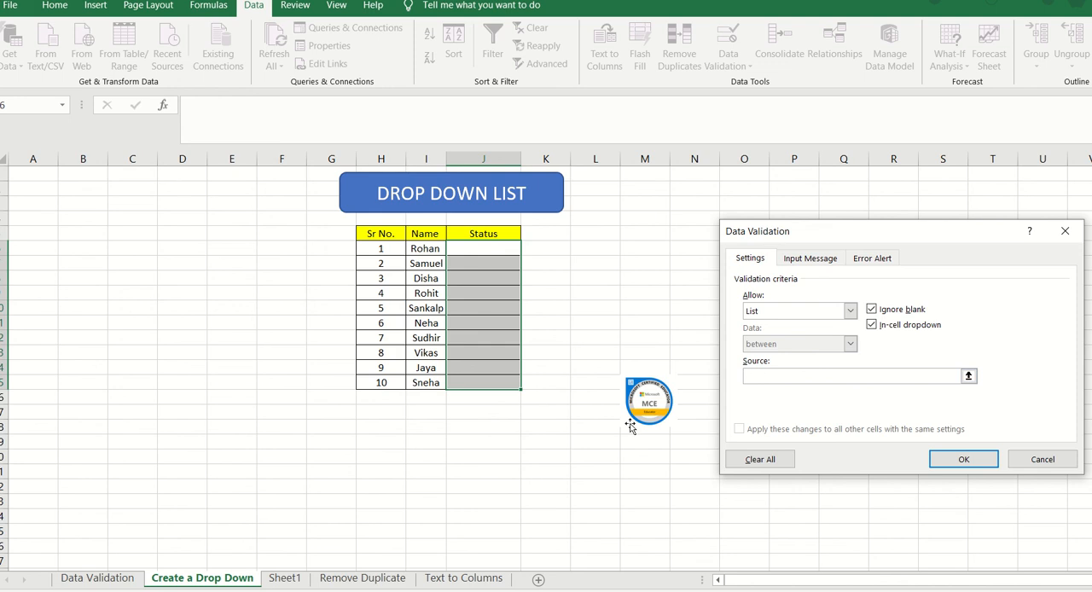
left_click(287, 579)
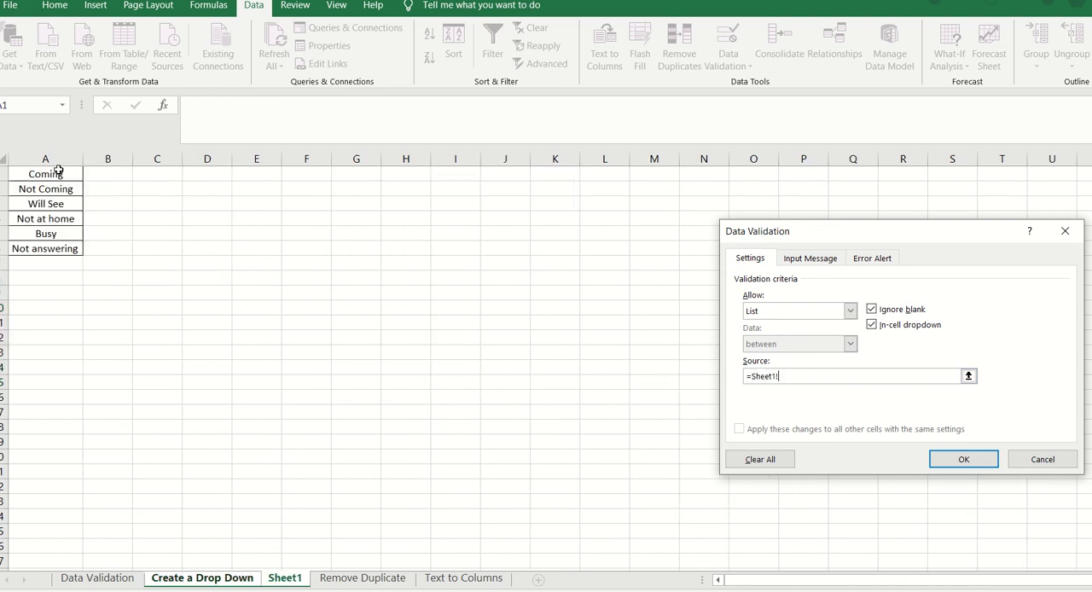
left_click_drag(58, 170, 68, 247)
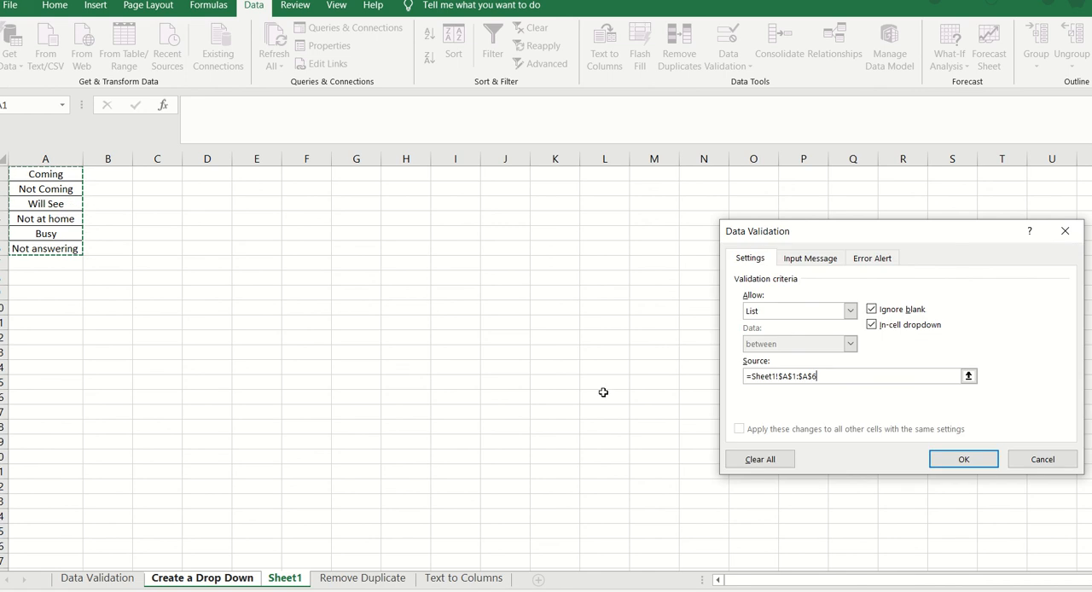
left_click(969, 461)
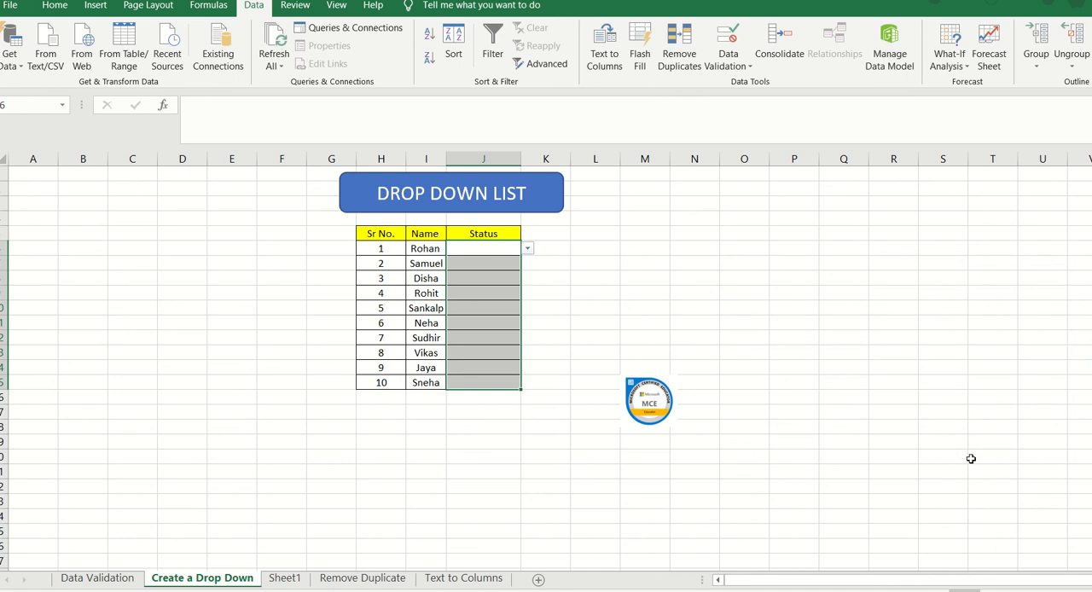
Step: Check the drop-down options in the Status cell for Sr No. 1 and view the source list on Sheet1
left_click(527, 249)
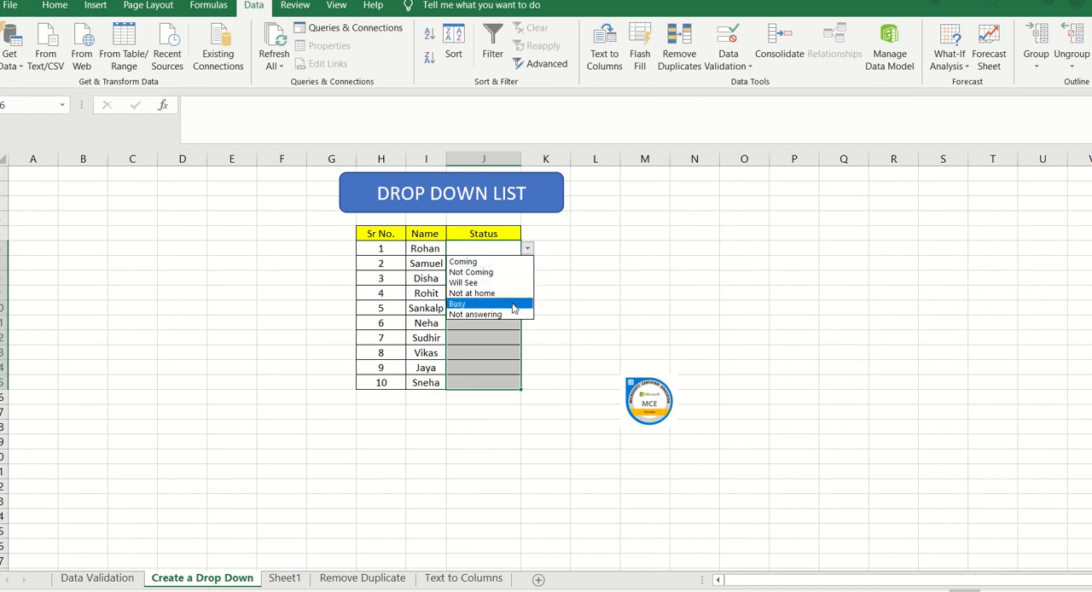
left_click(528, 249)
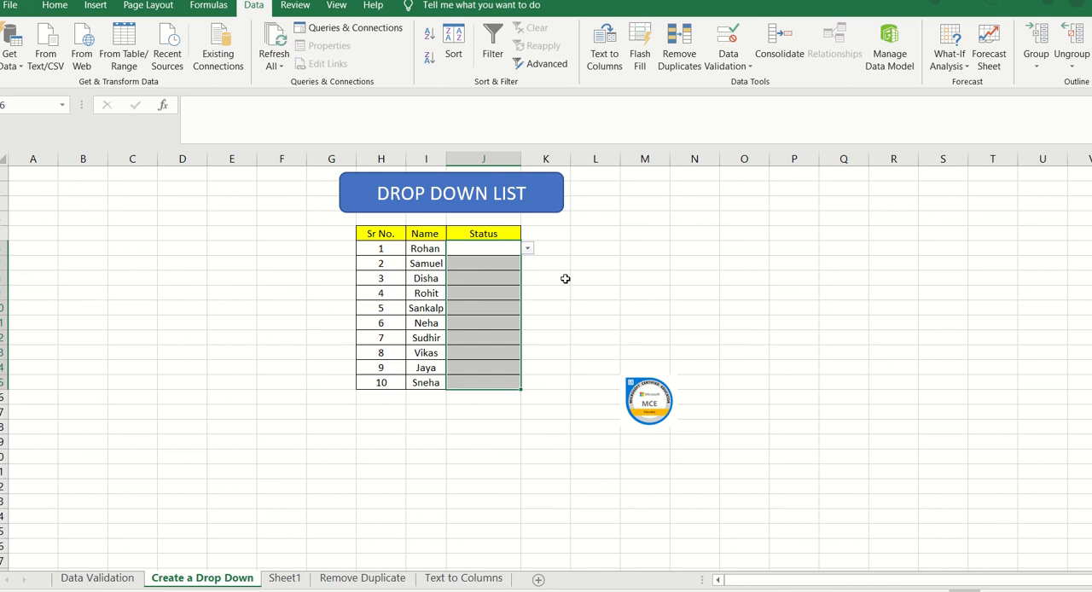
left_click(296, 580)
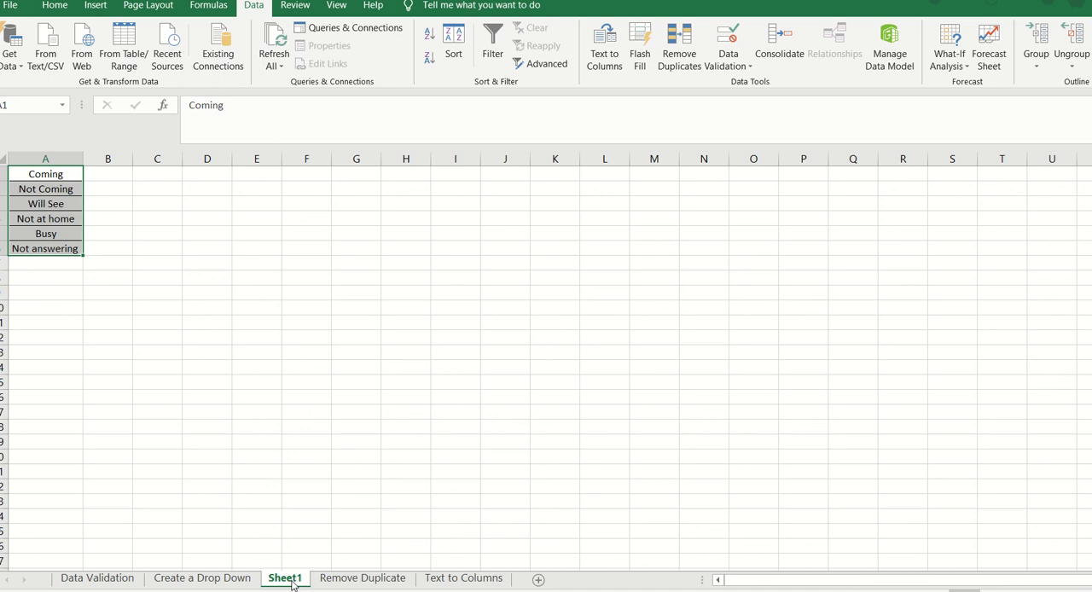
Step: On the Create a Drop Down sheet, add the input message "Kindly select from the drop down list" to the Status cells' validation rule
right_click(292, 585)
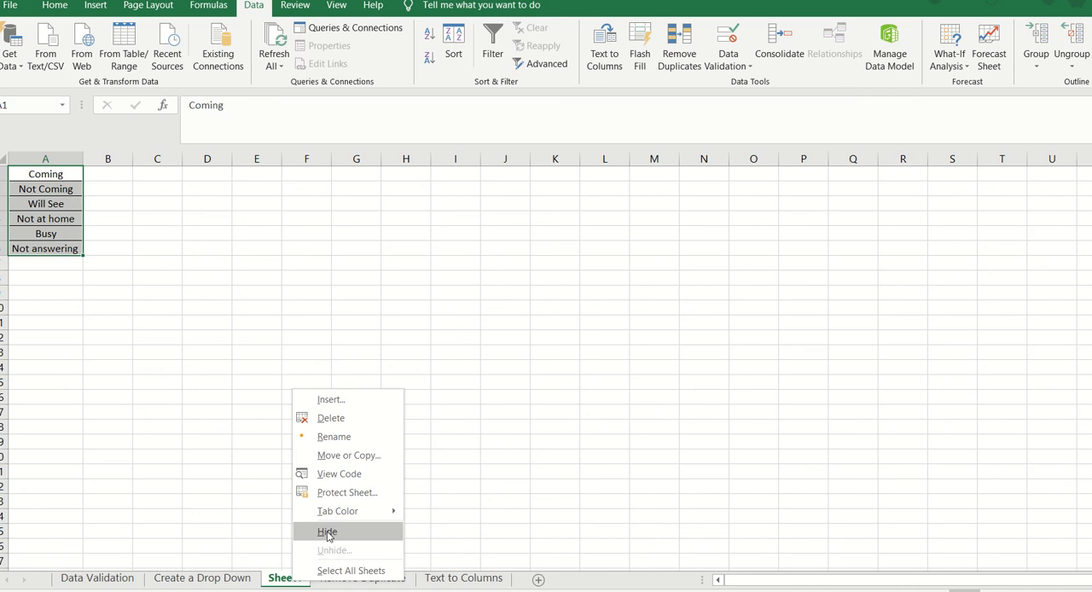
left_click(190, 586)
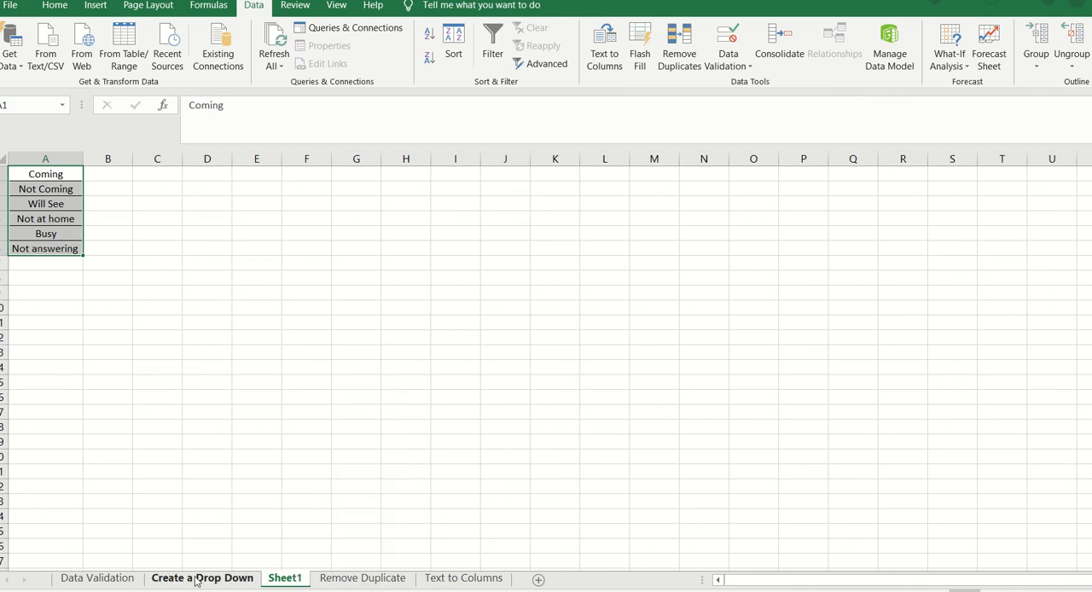
left_click(196, 580)
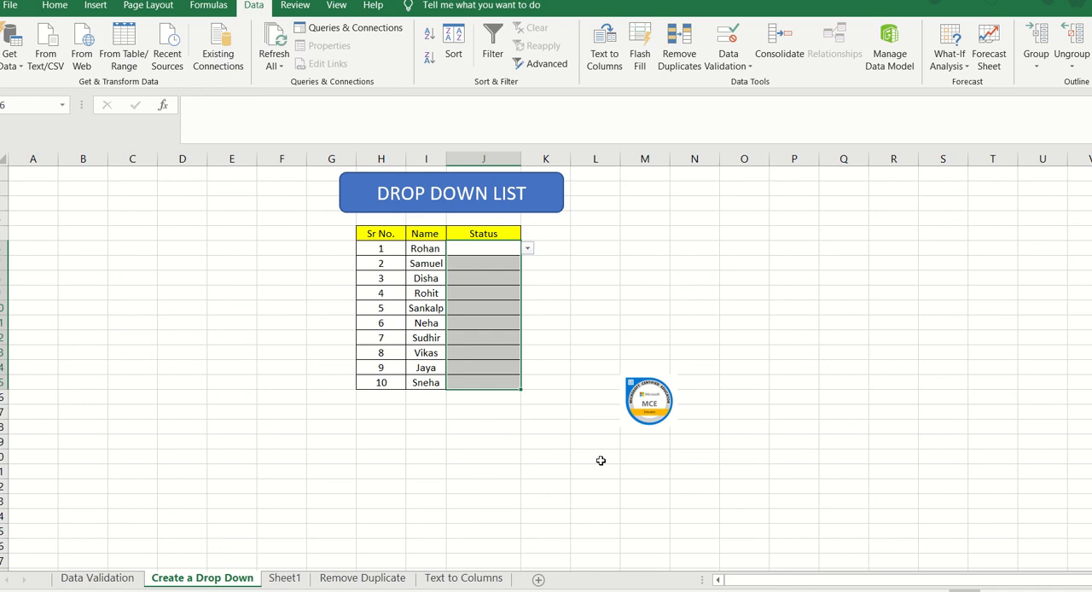
left_click(748, 69)
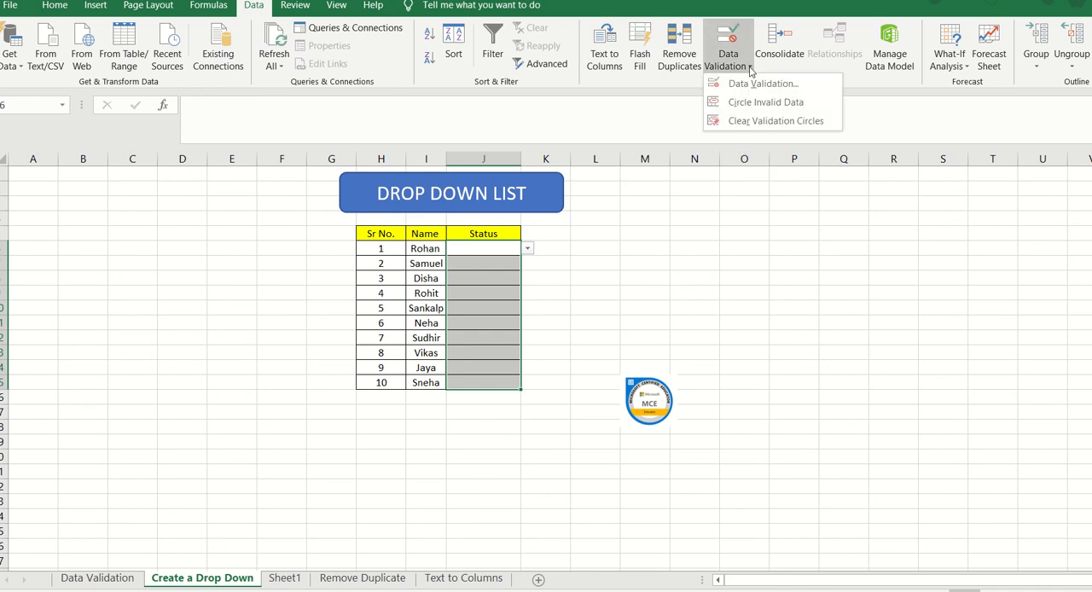
left_click(756, 84)
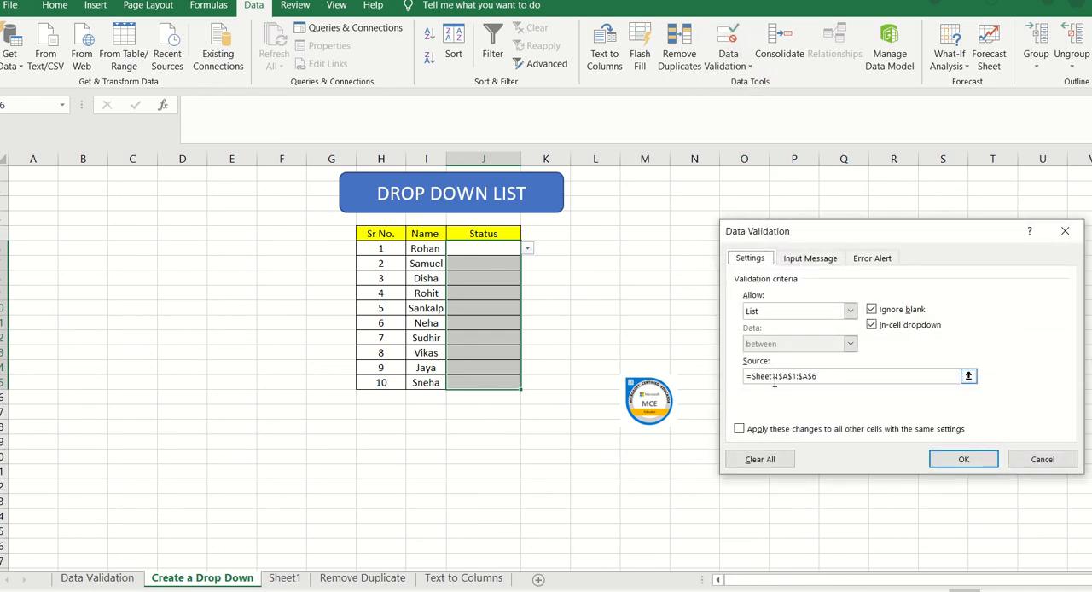
left_click(810, 259)
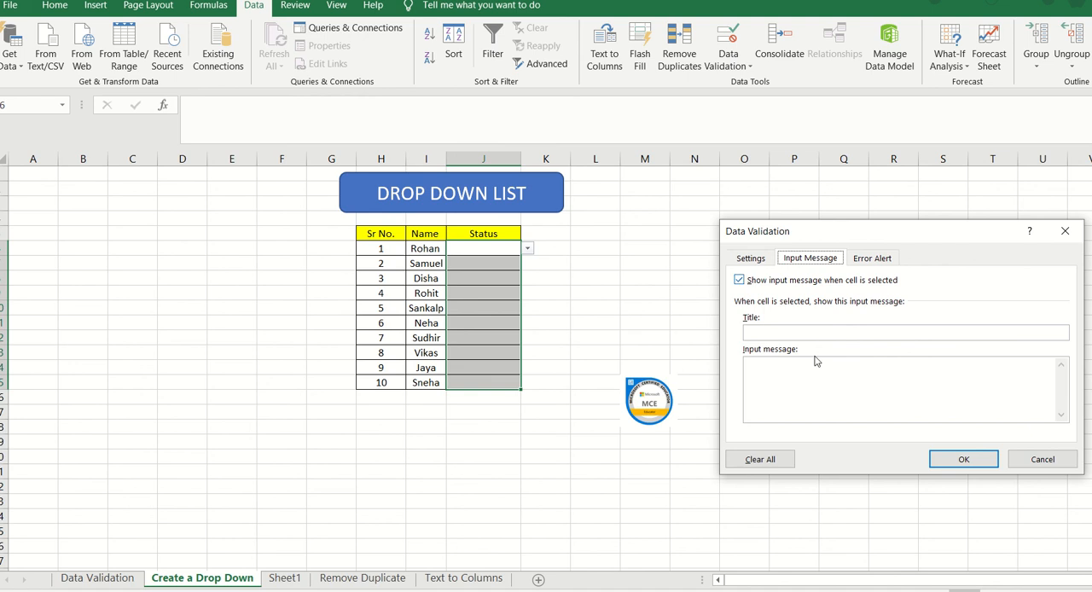
left_click(789, 383)
type("Kindly select ")
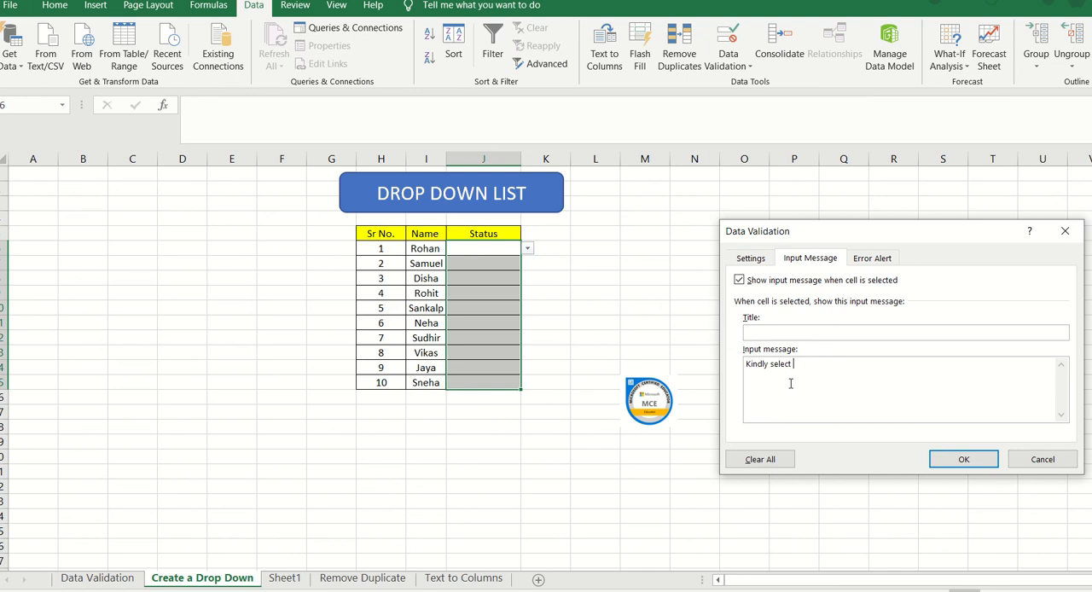
type("from the drop down list")
left_click(952, 460)
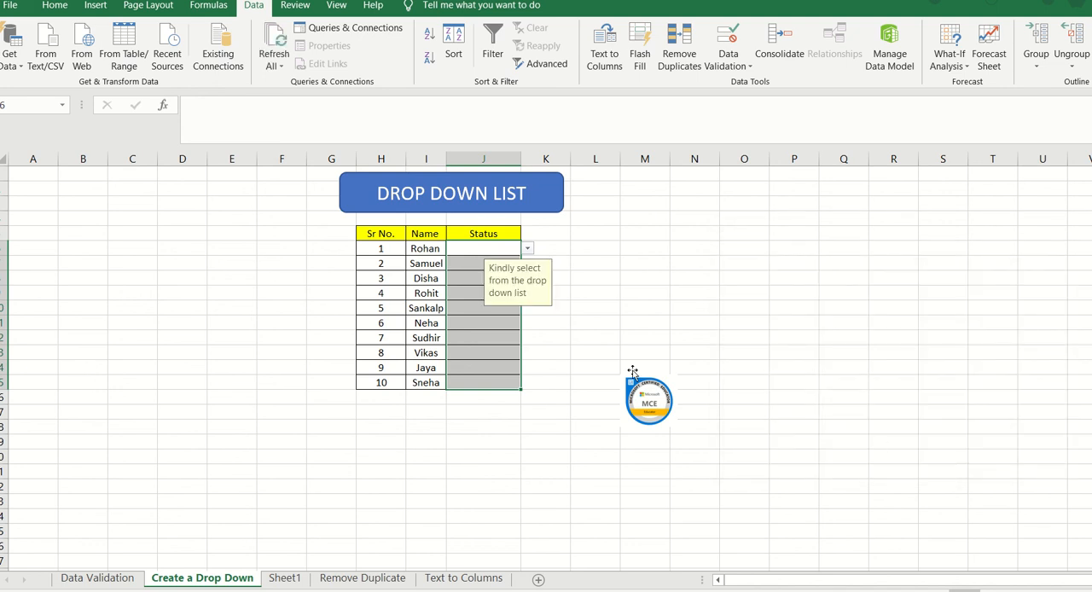
Step: Check the input message on the Status cells for Sr No. 2 and 3 and view the drop-down options for Sr No. 3
left_click(474, 260)
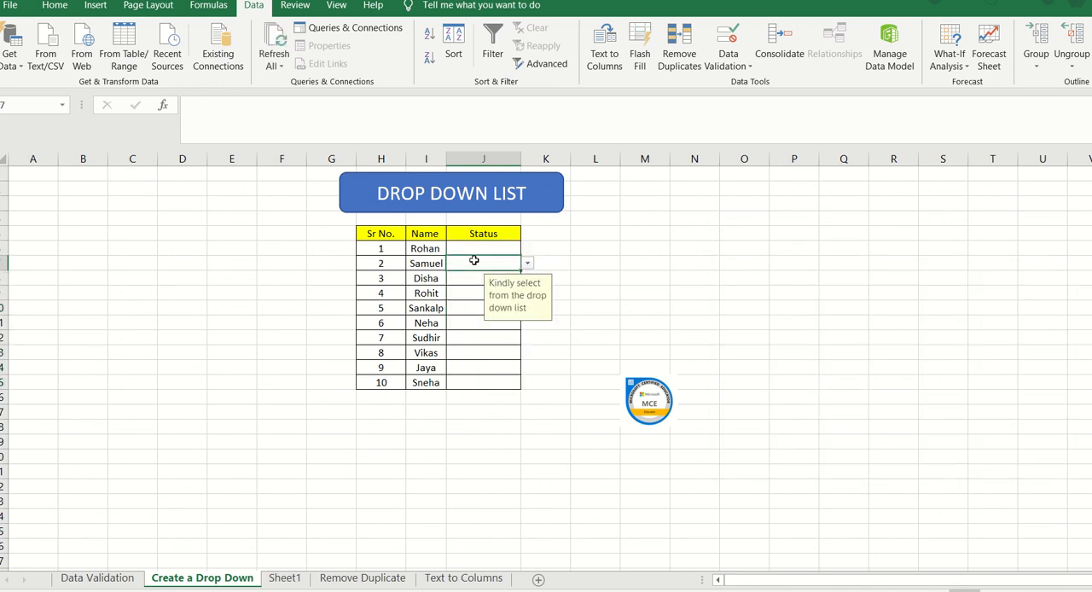
left_click(475, 282)
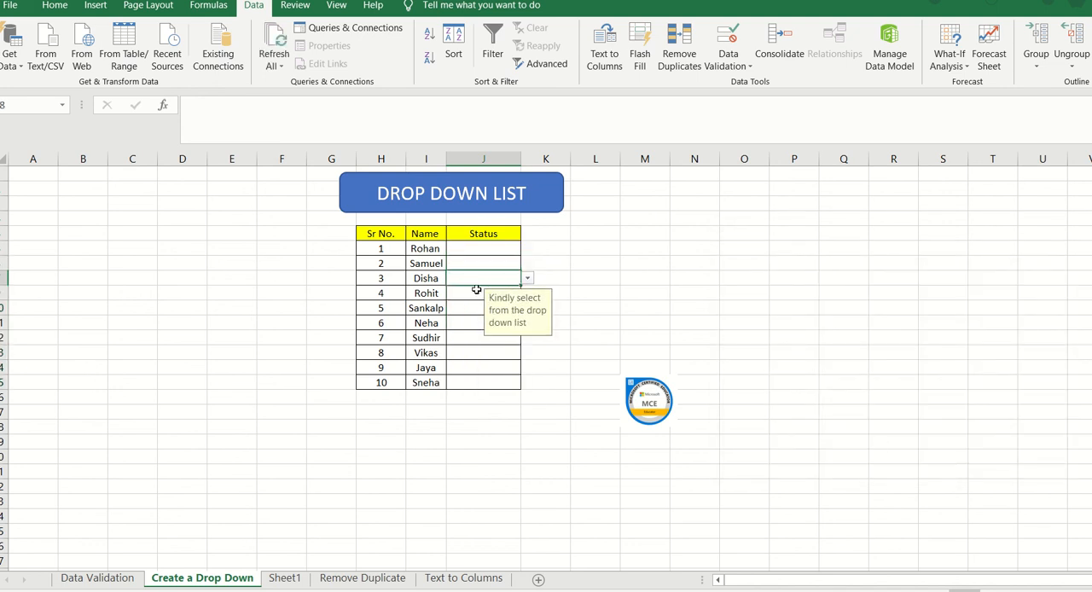
left_click(527, 279)
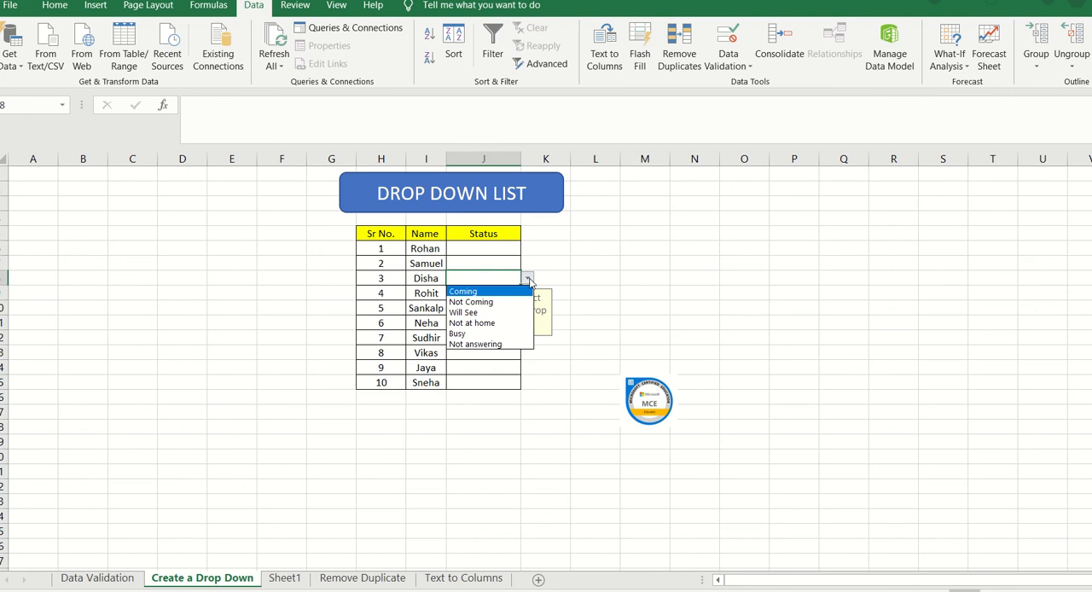
left_click(497, 249)
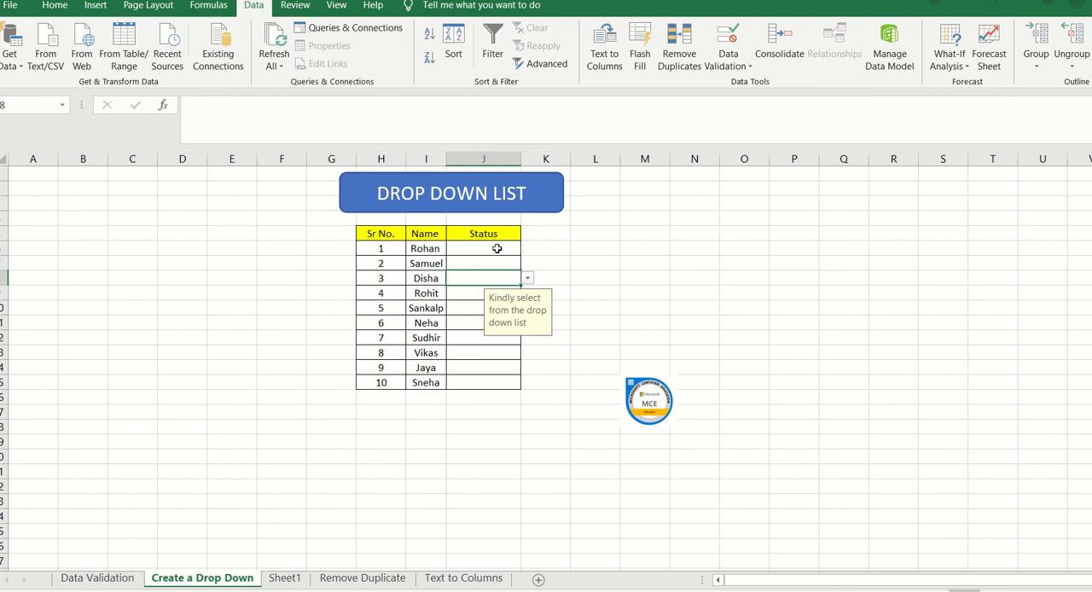
Step: Open the validation rule for all ten Status cells and review its List criterion and Sheet1 source range
left_click(496, 248)
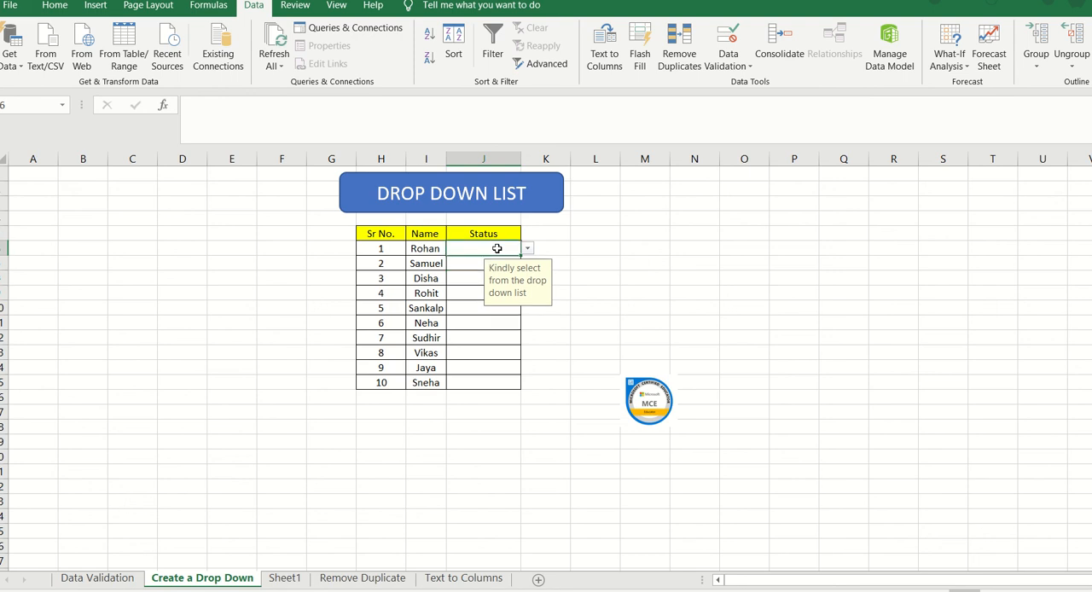
key("shift+Down")
key("shift+Down")
key("shift+Down")
key("shift+Down")
key("shift+Down")
key("shift+Down")
key("shift+Down")
key("shift+Down")
key("shift+Down")
key("shift+Down")
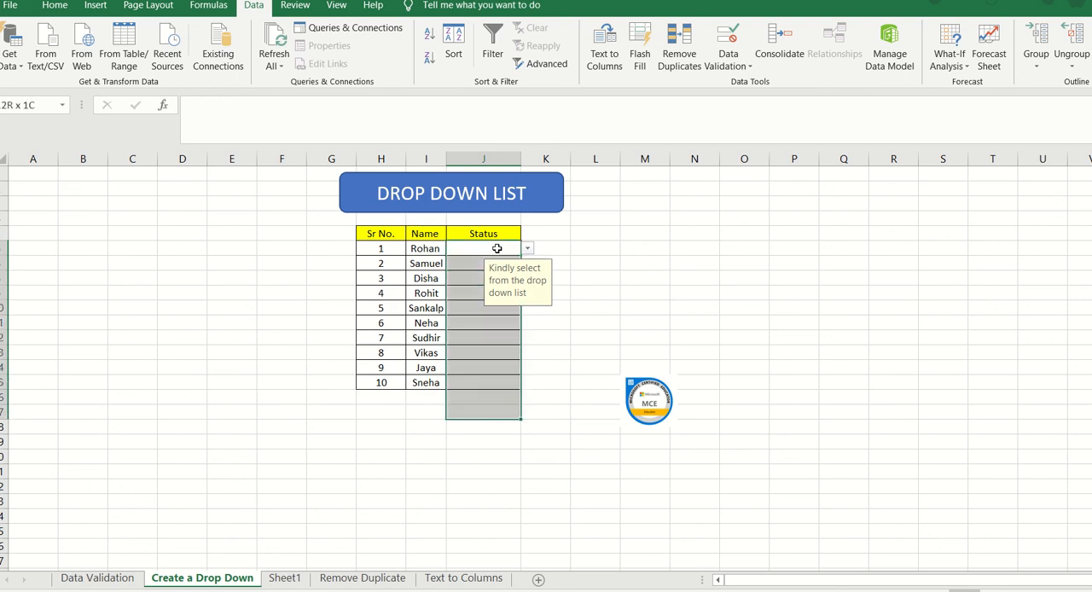
key("shift+Up")
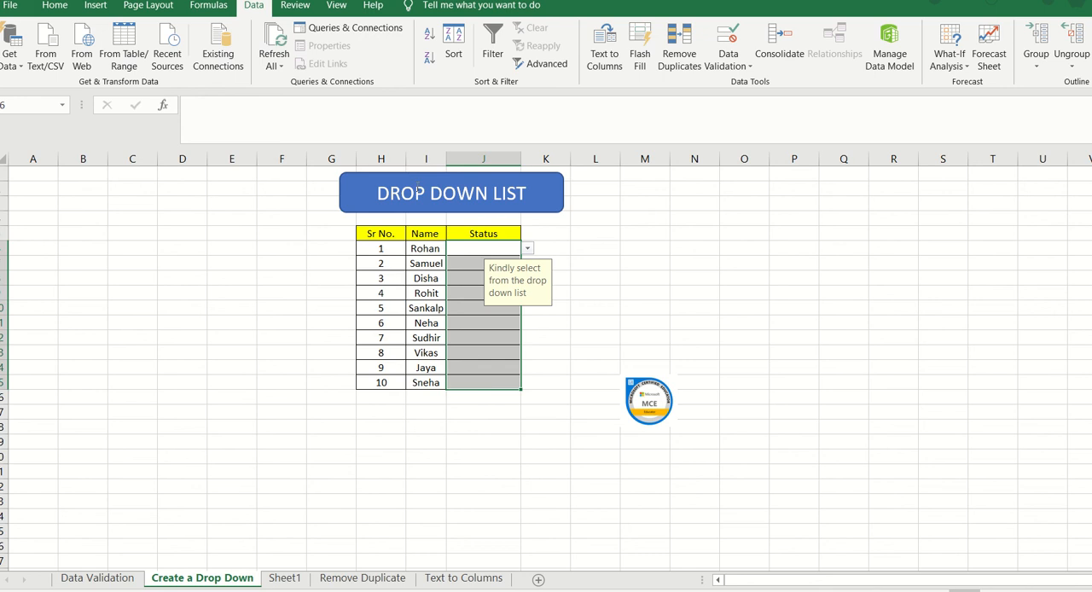
left_click(748, 68)
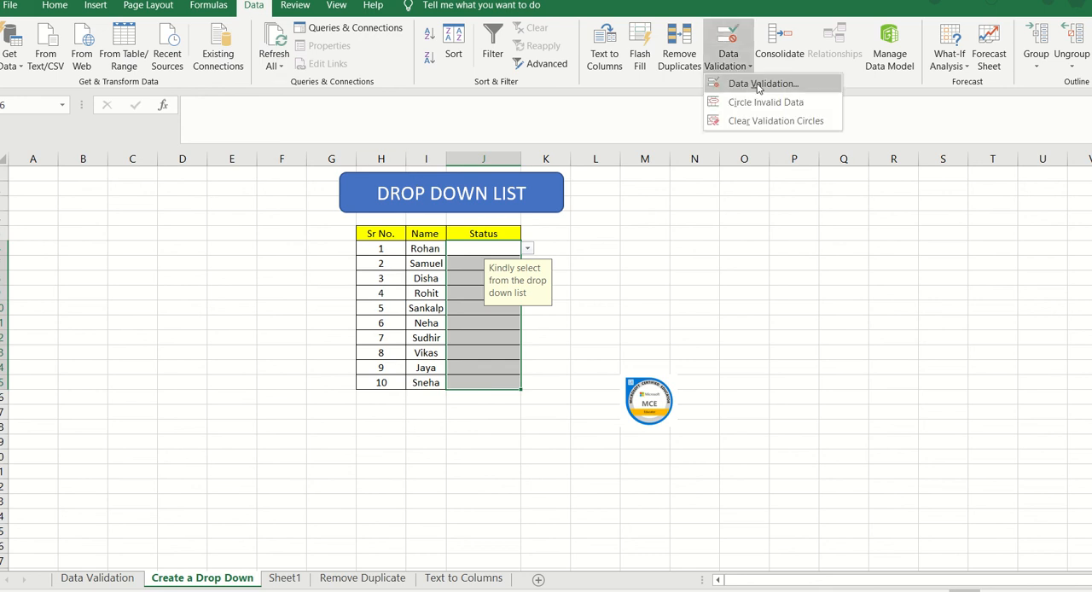
left_click(758, 85)
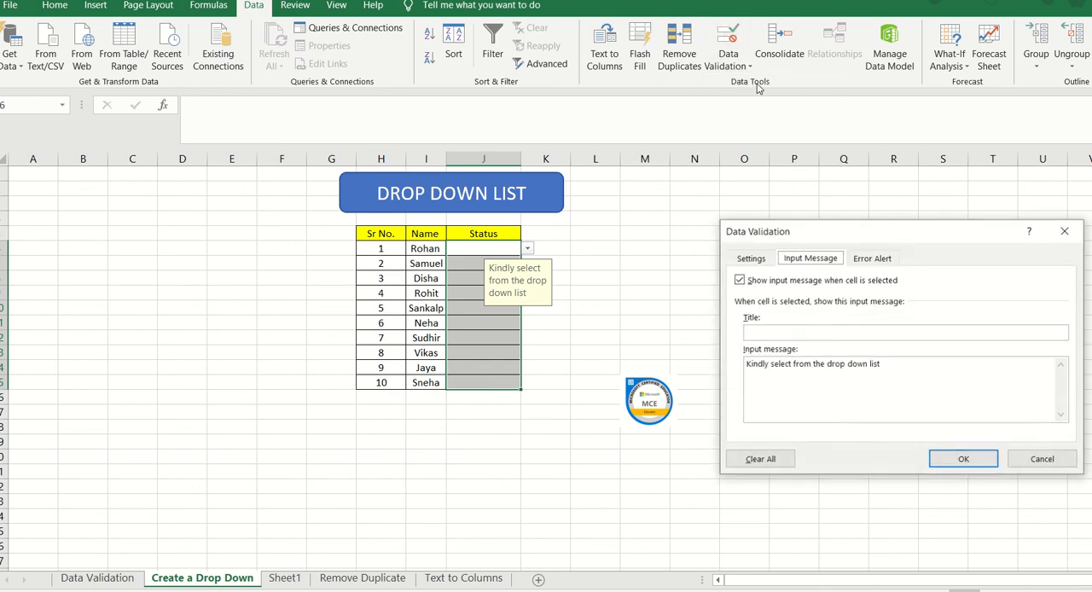
left_click(758, 263)
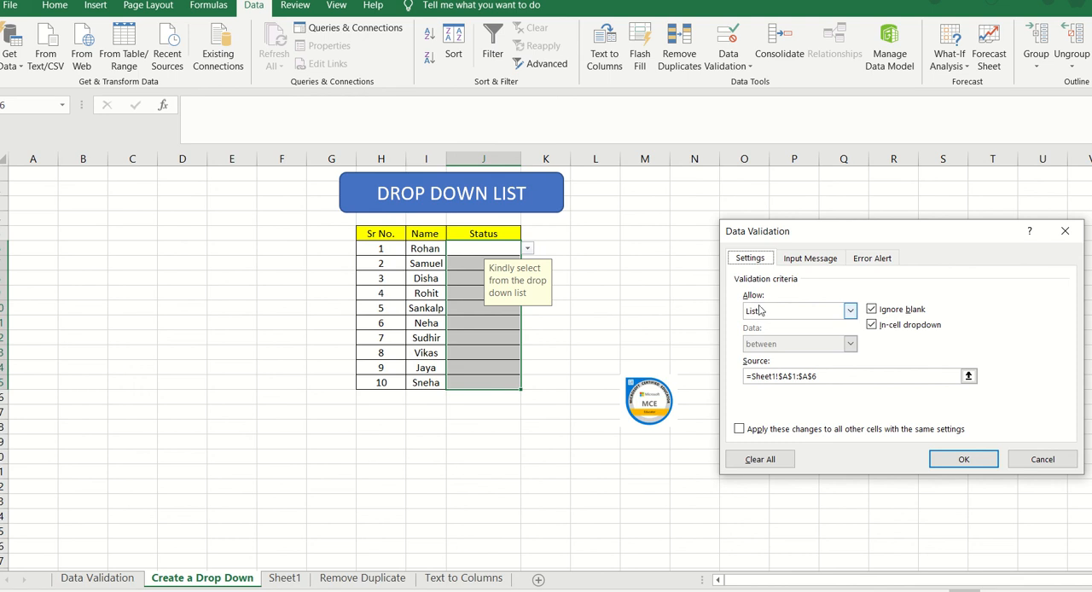
left_click(761, 313)
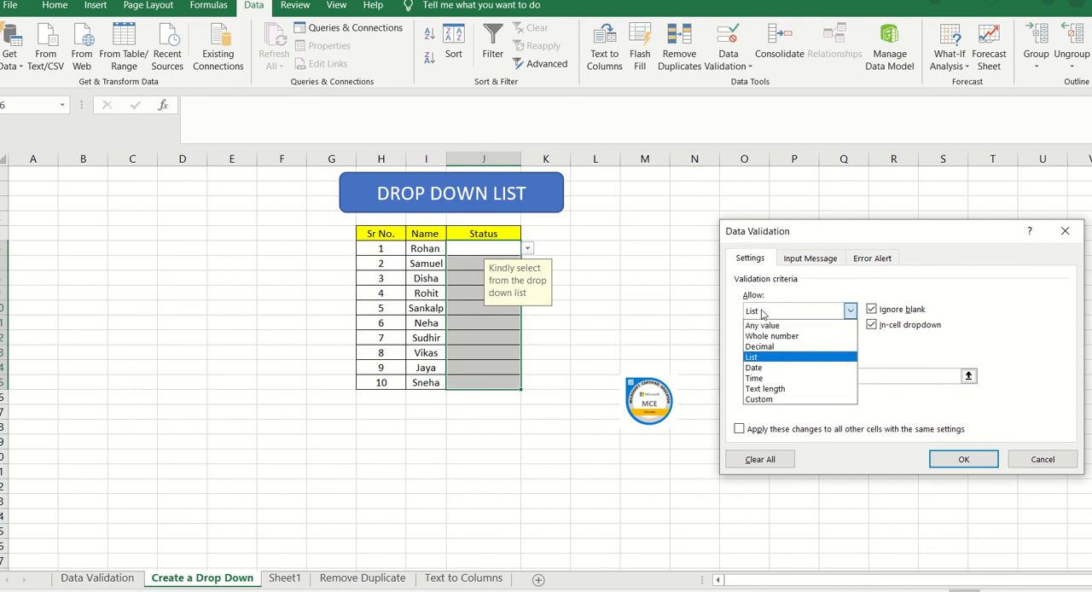
left_click(762, 359)
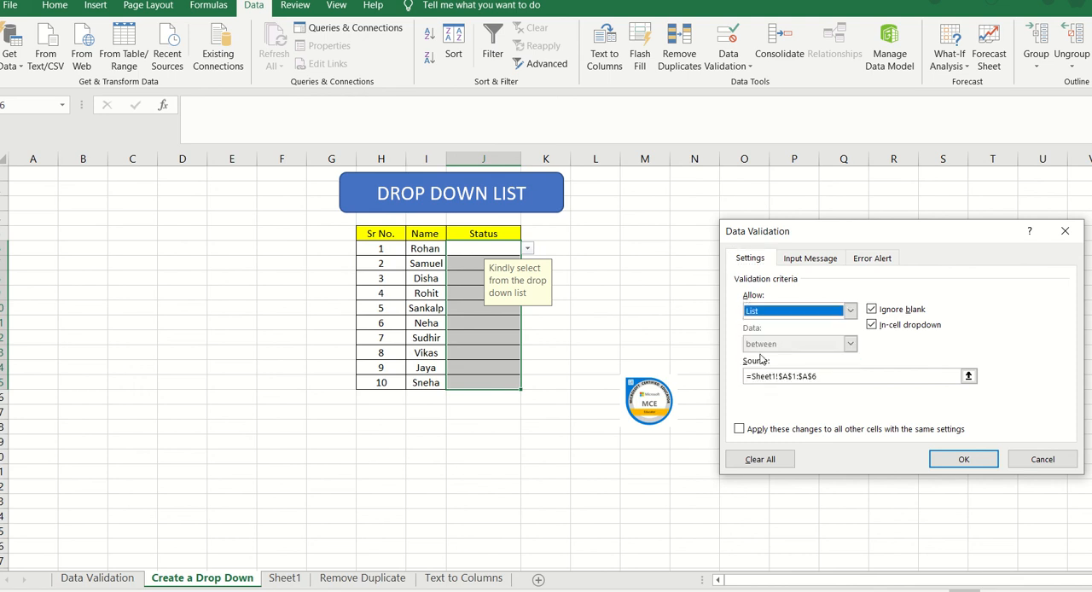
left_click(823, 376)
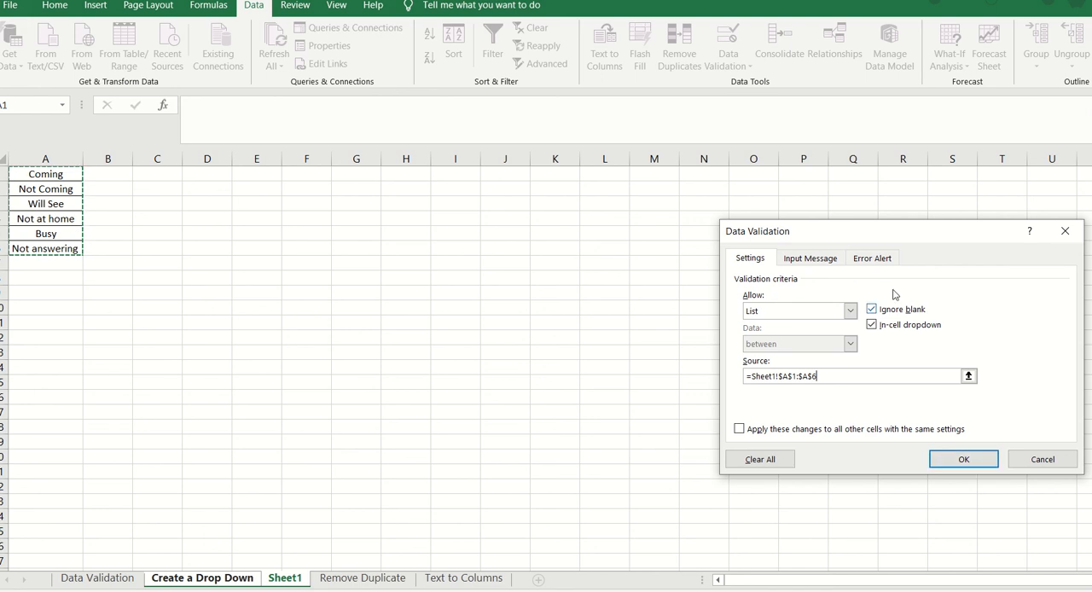
Step: Review the rule's input message and error alert settings, close it, and check the drop-down options for Sr No. 1
left_click(800, 267)
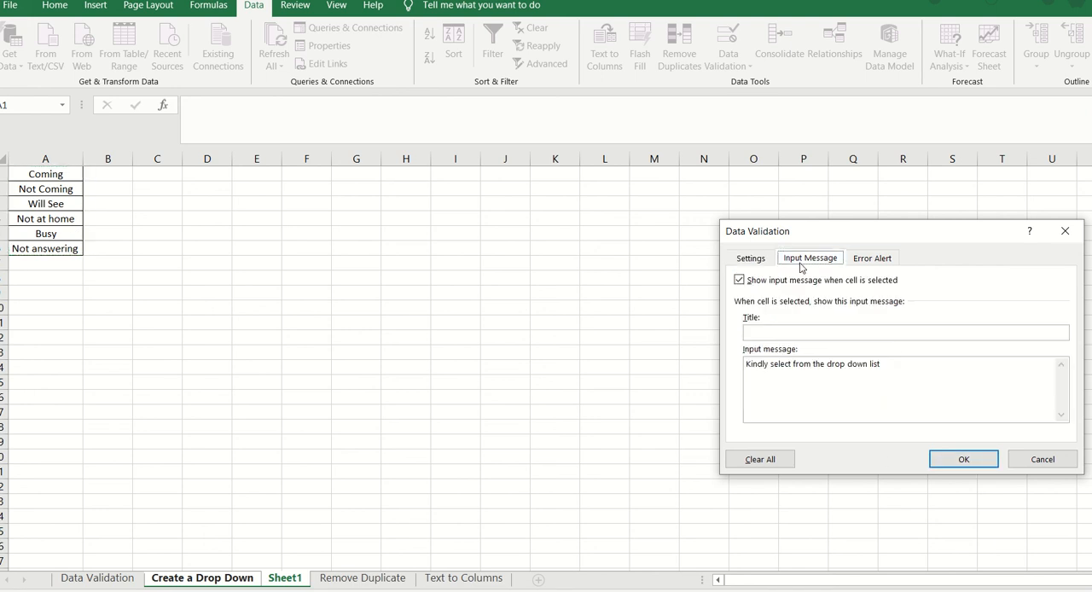
left_click(863, 258)
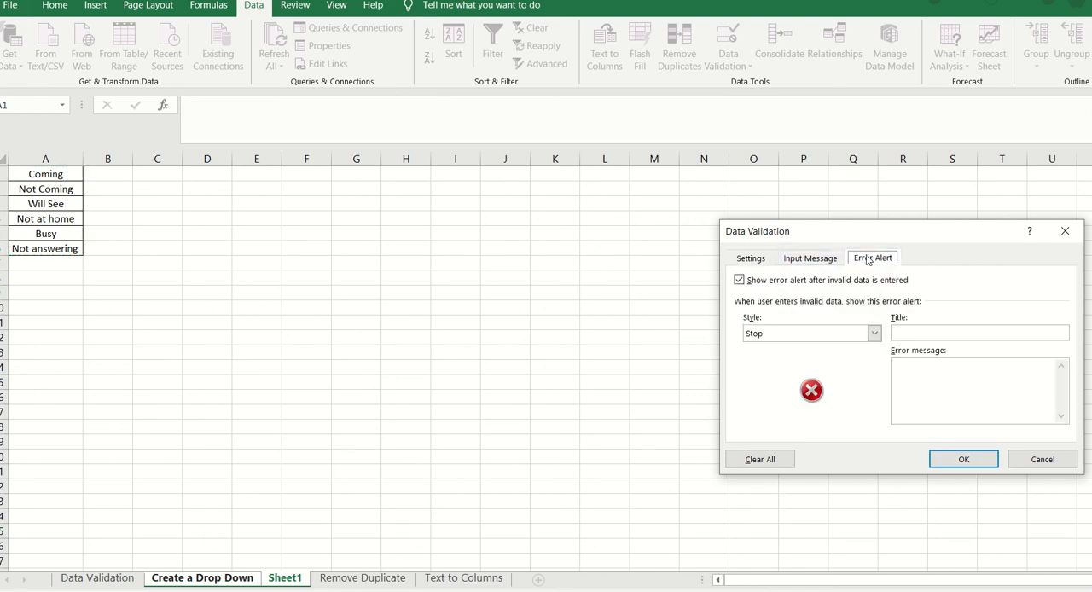
left_click(801, 257)
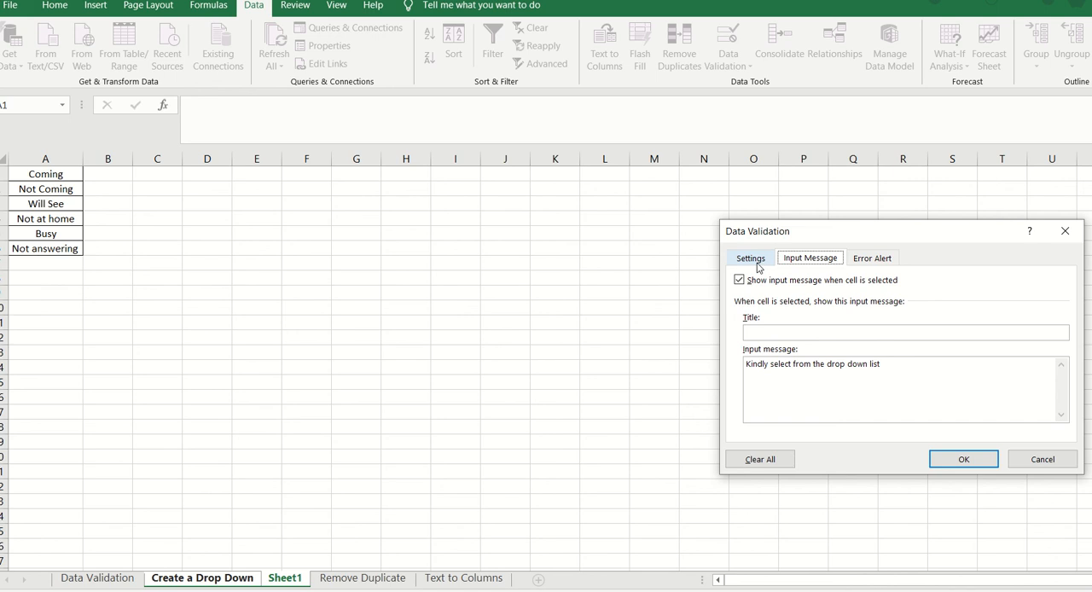
left_click(758, 260)
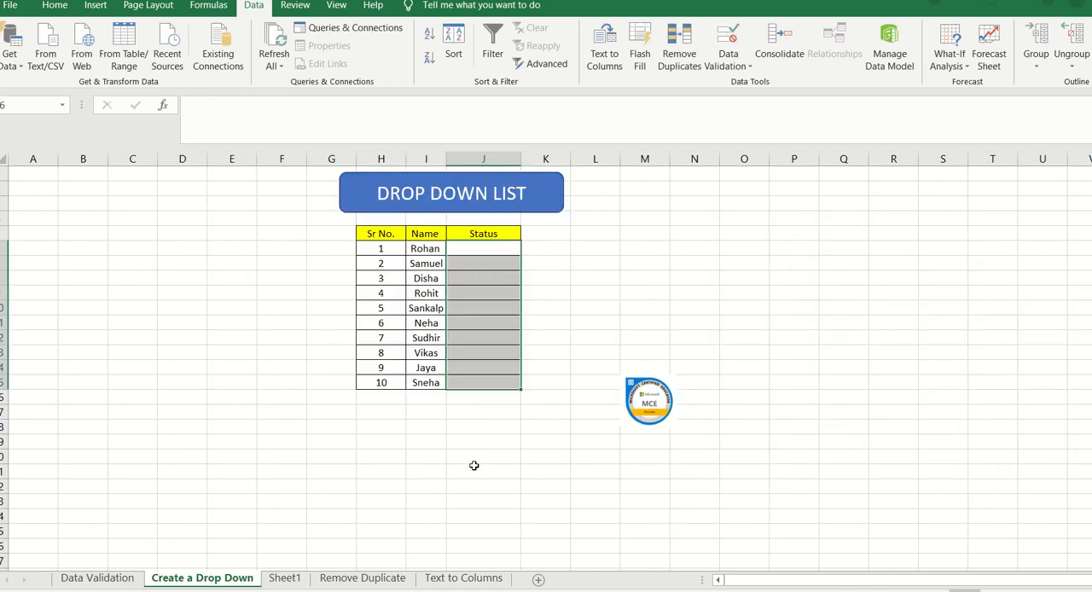
left_click(493, 250)
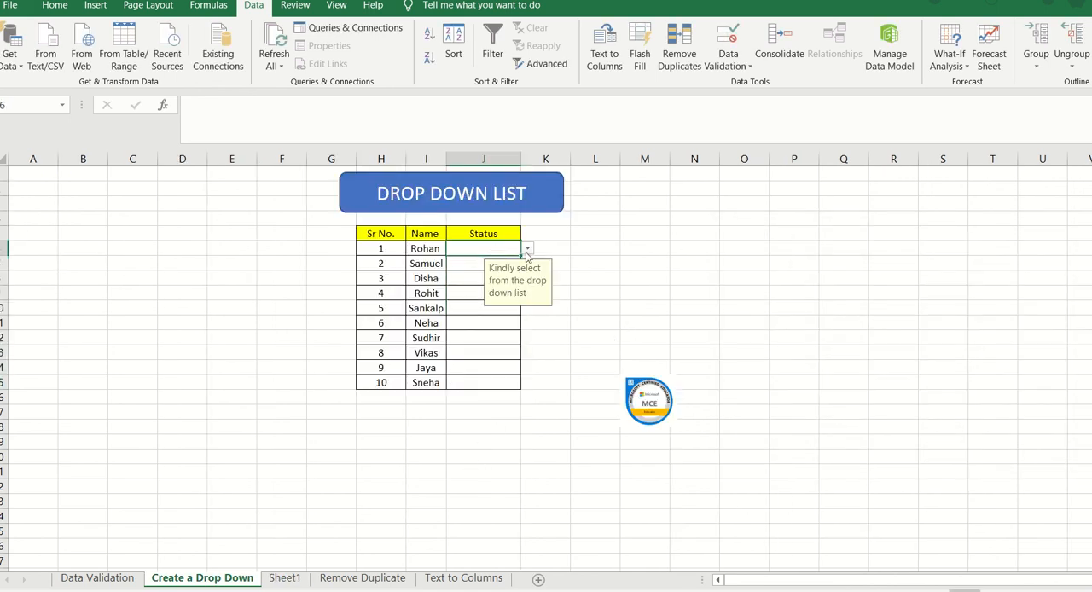
left_click(528, 248)
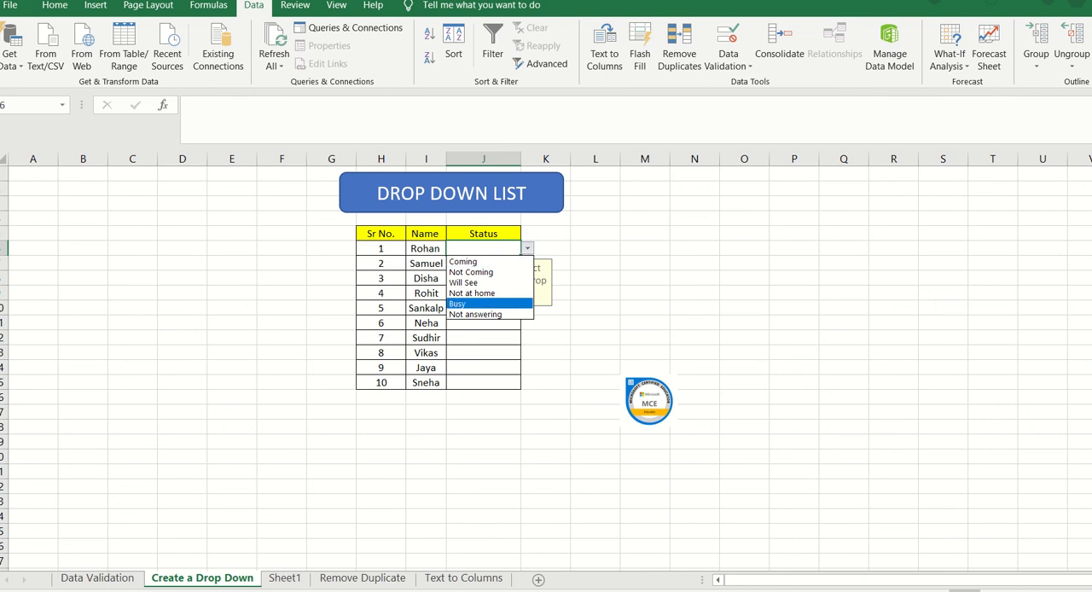
Step: Go to the Remove Duplicate sheet and examine the names in its table, including Sr No. 1 and 6
left_click(362, 583)
left_click(362, 583)
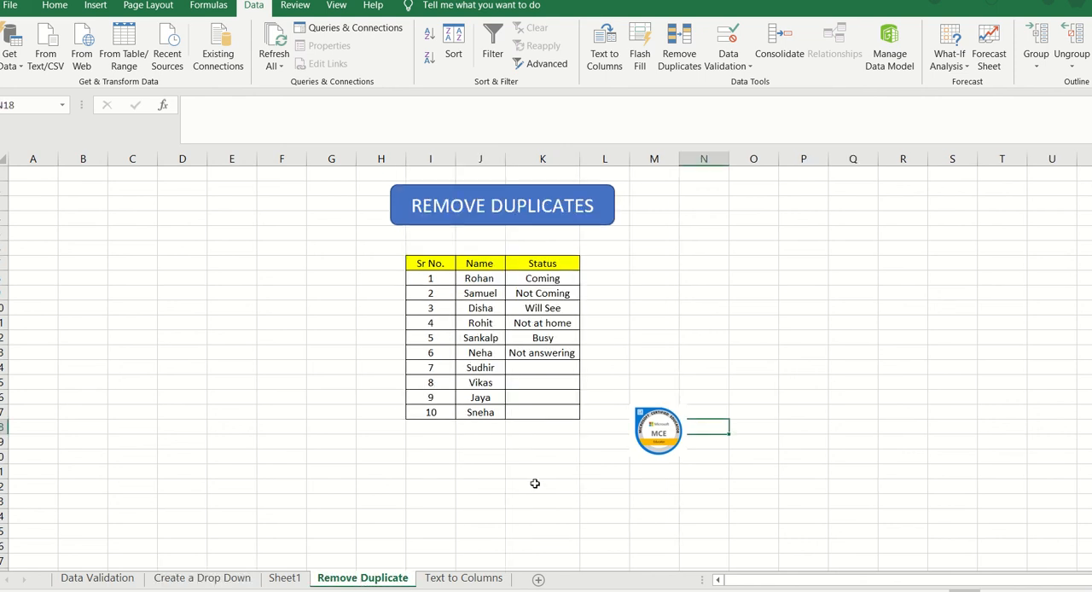
left_click(429, 493)
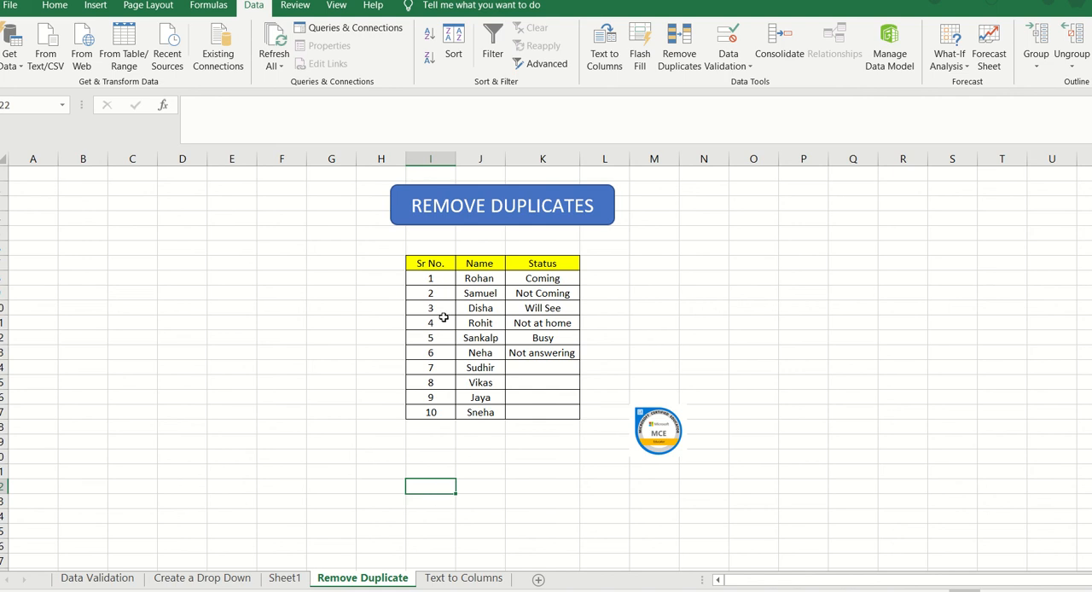
left_click(489, 279)
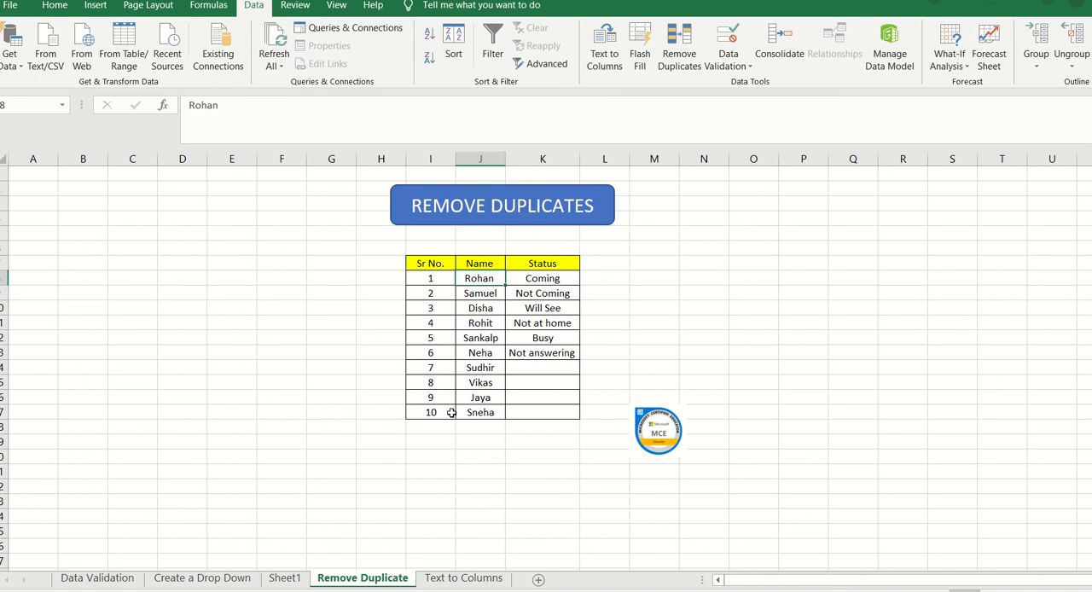
left_click(488, 352)
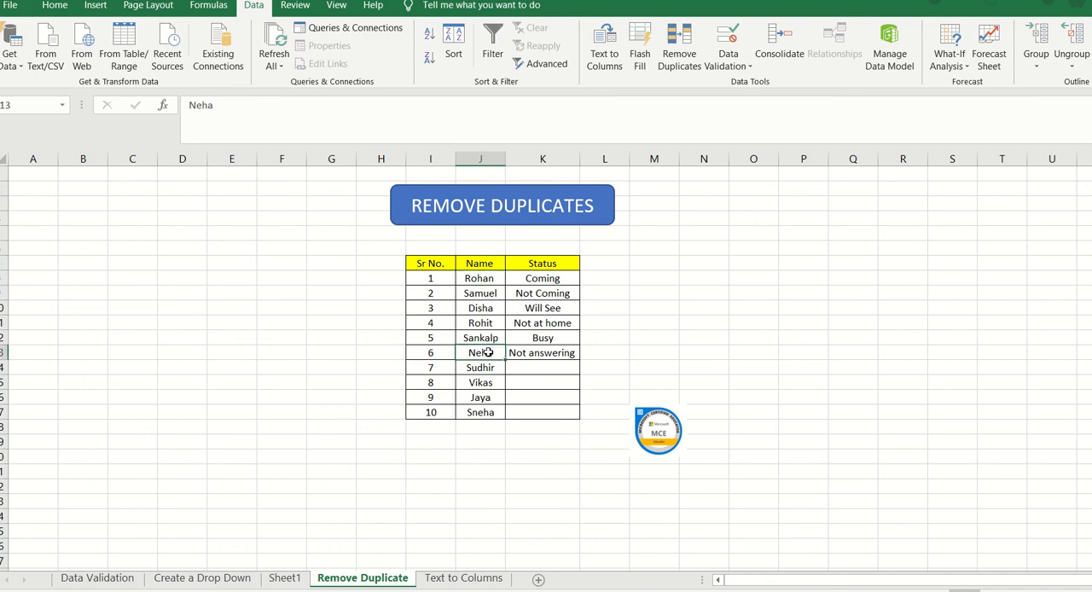
Step: Change the name for Sr No. 10 to match the name for Sr No. 6, and compare the two cells
left_click(497, 417)
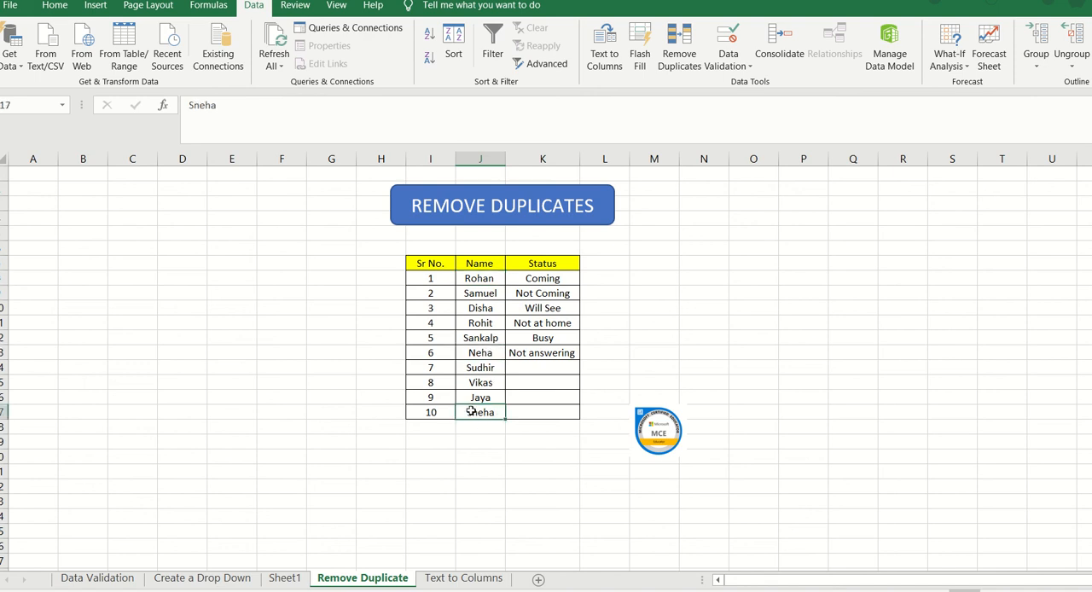
double_click(468, 412)
left_click(477, 411)
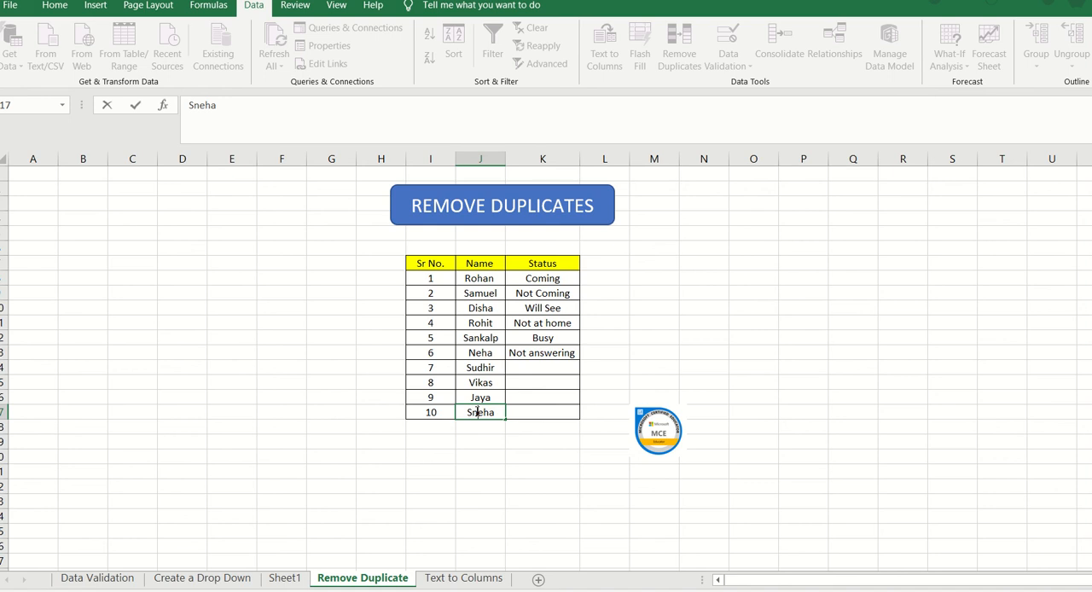
key("BackSpace")
key("BackSpace")
type("N")
left_click(480, 454)
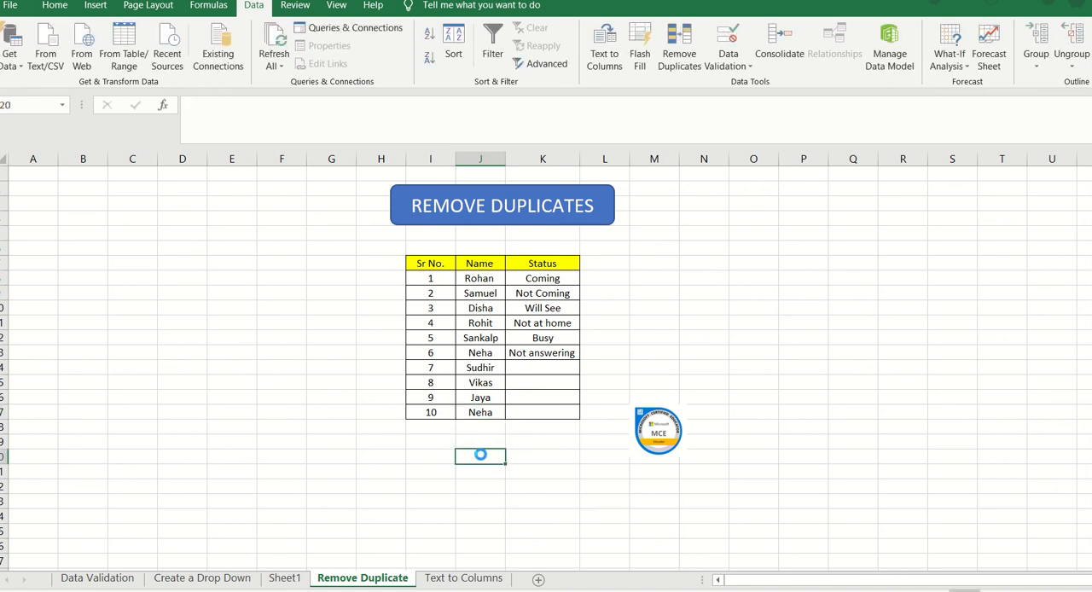
left_click(480, 353)
left_click(480, 413)
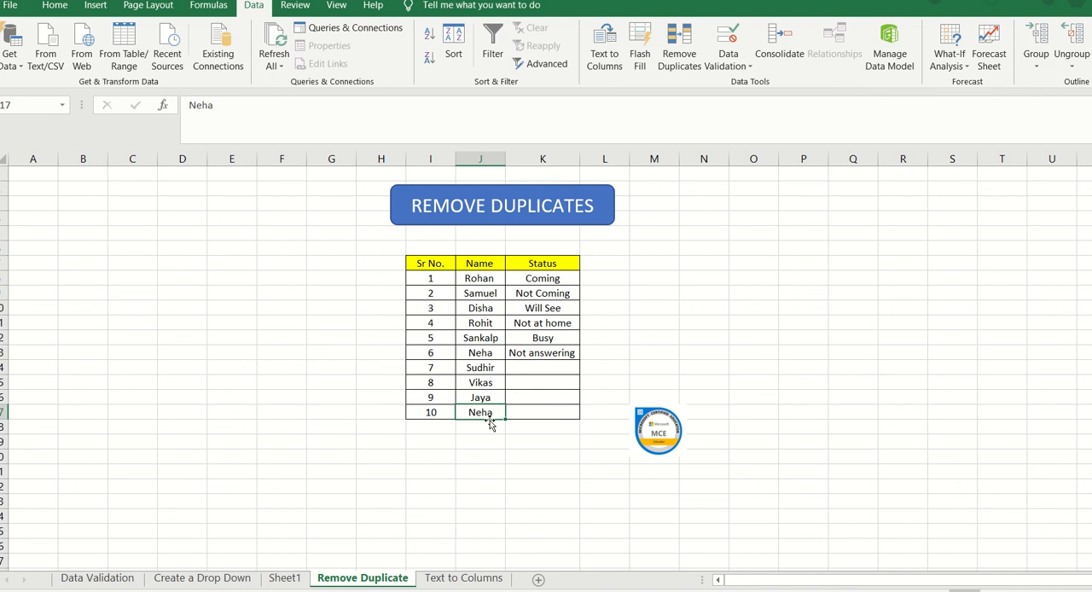
Step: Remove duplicates from the ten names only, continuing with the current selection, and undo the removal
left_click(478, 282)
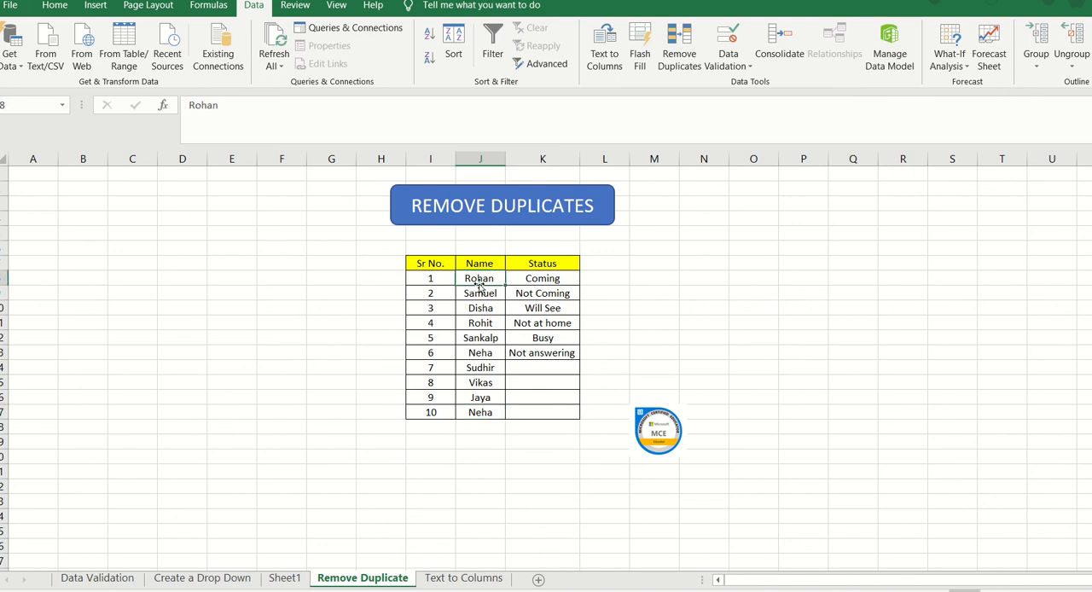
key("shift+Down")
key("shift+Down")
key("shift+Down")
key("shift+Down")
key("shift+Down")
key("shift+Down")
key("shift+Down")
key("shift+Down")
key("shift+Down")
key("shift+Down")
key("shift+Down")
key("shift+Down")
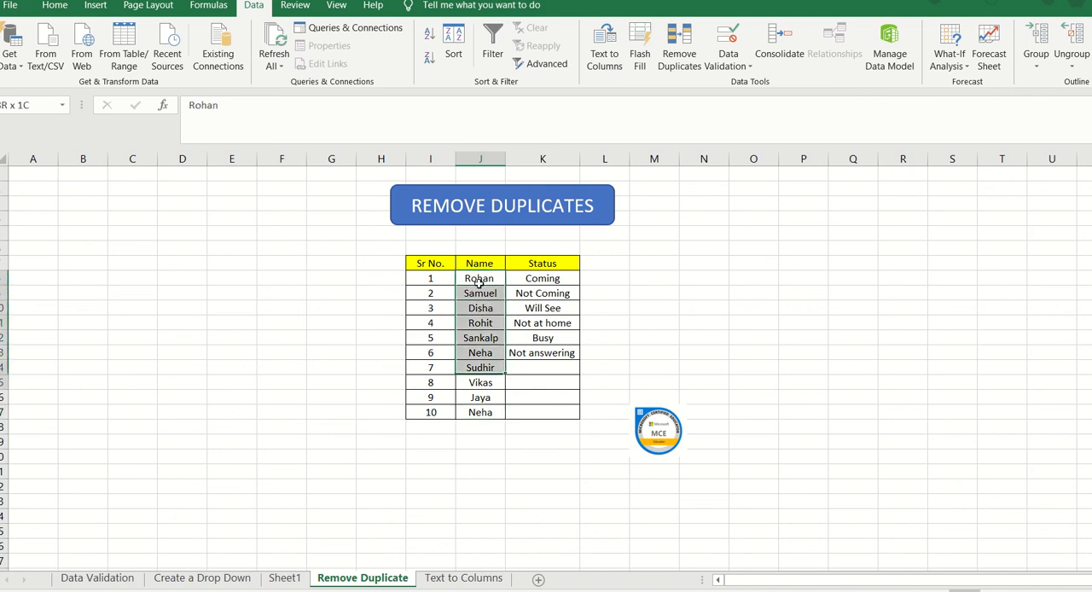
key("shift+Up")
key("shift+Up")
key("shift+Up")
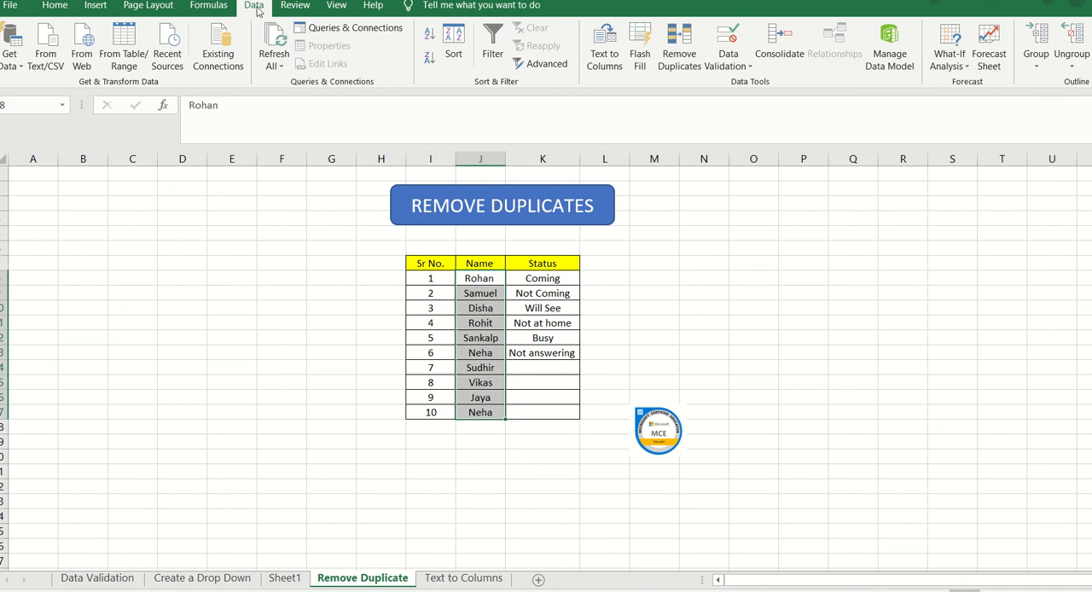
left_click(682, 59)
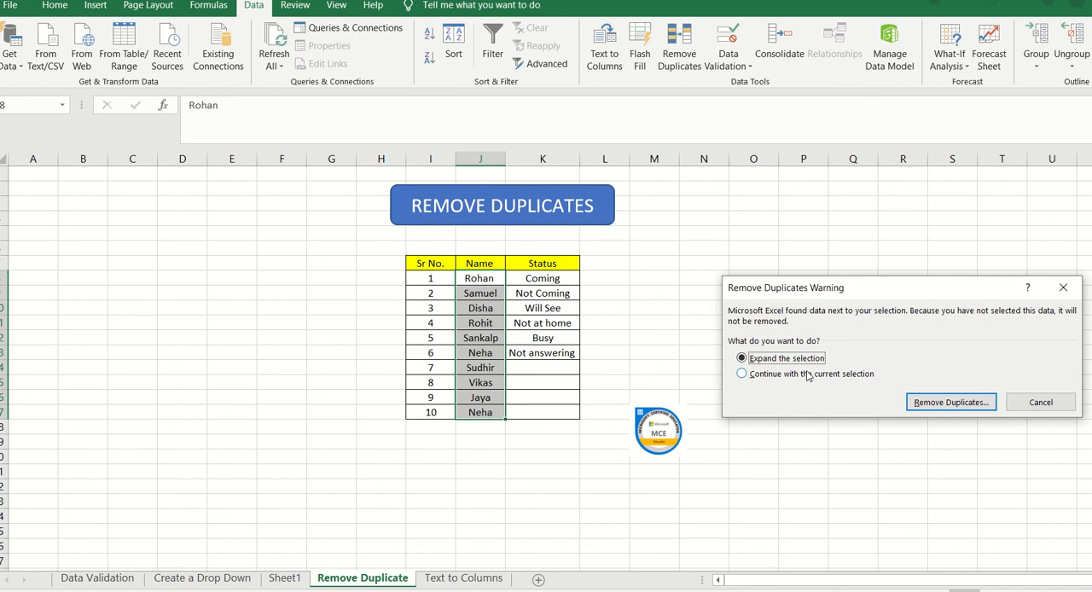
left_click(809, 375)
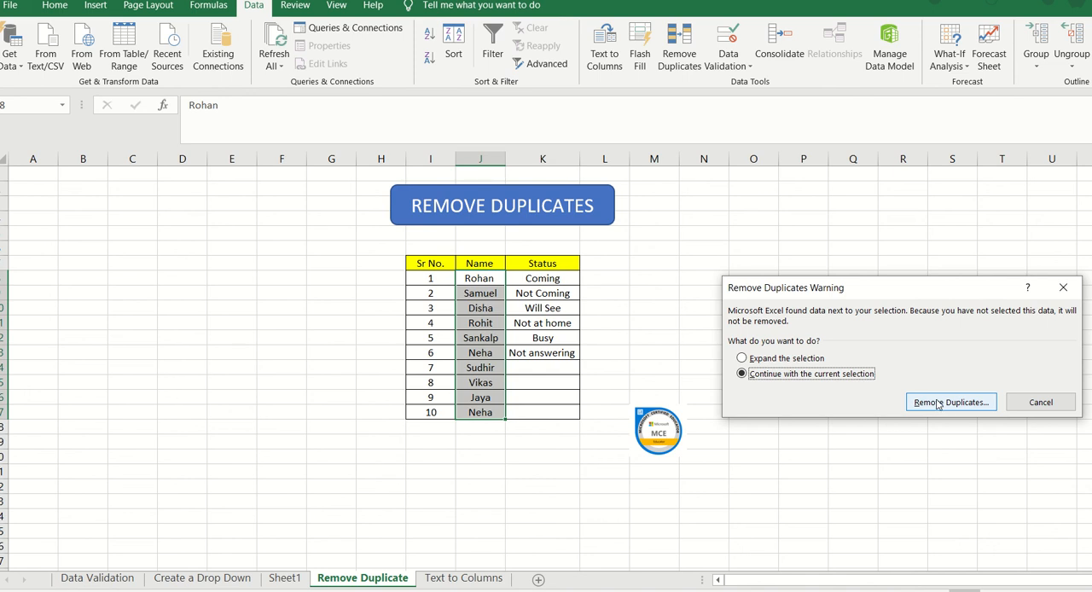
left_click(949, 403)
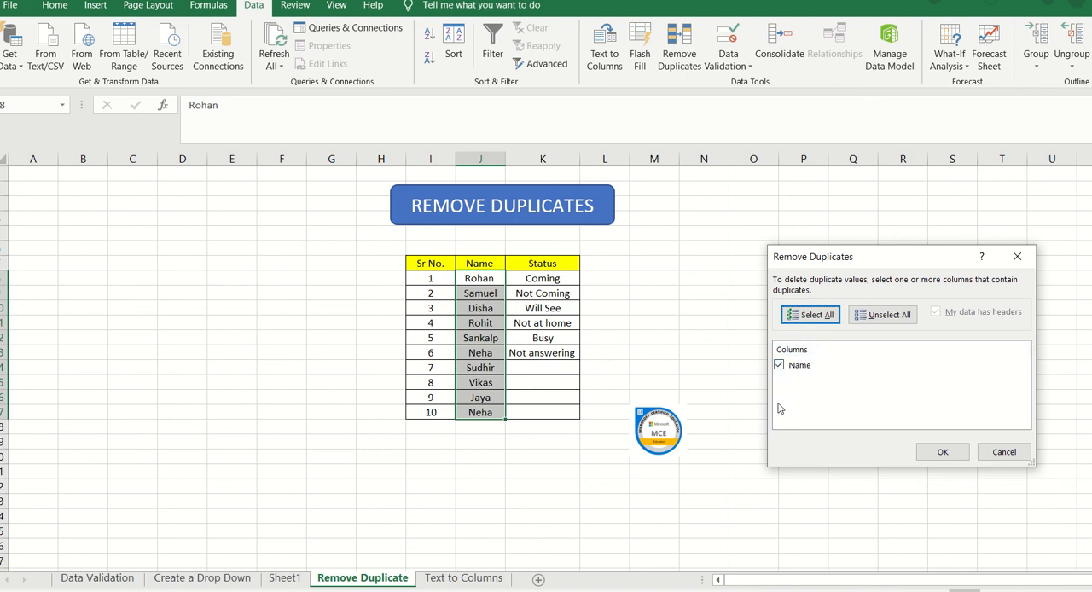
left_click(943, 452)
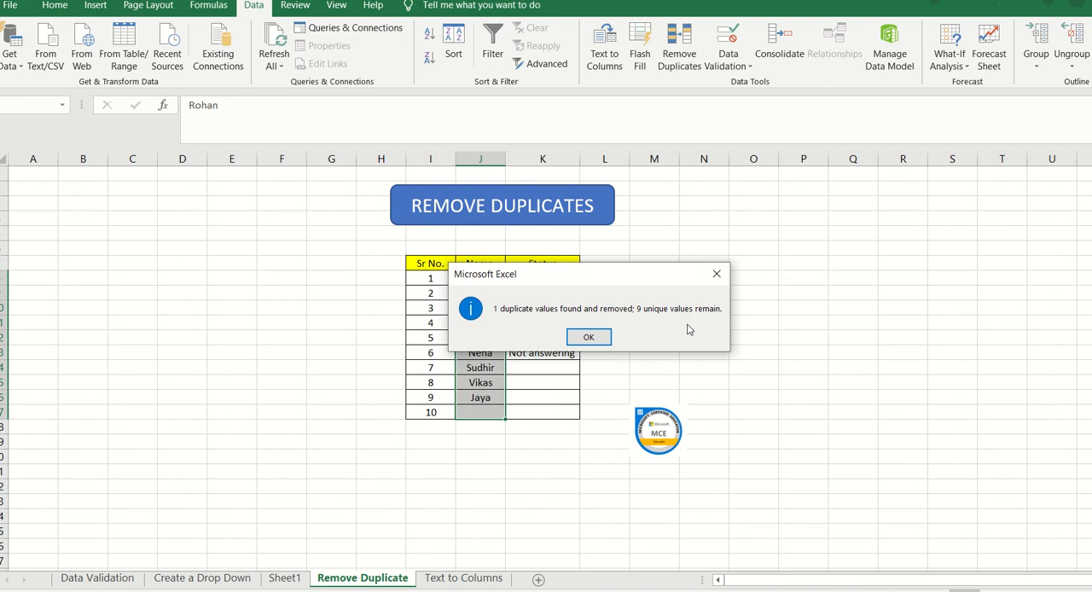
left_click(603, 339)
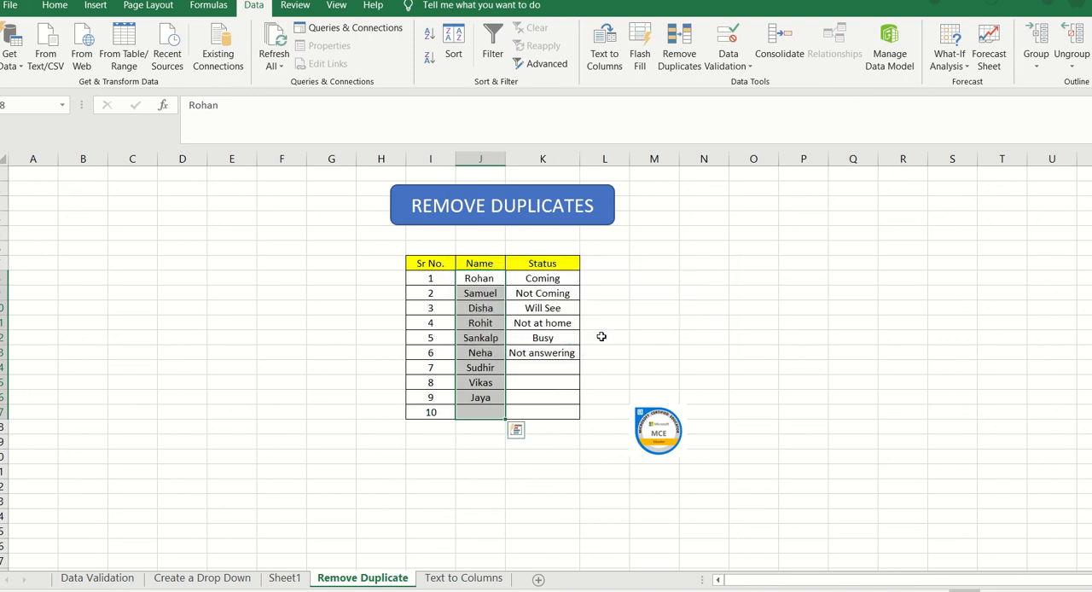
left_click(602, 338)
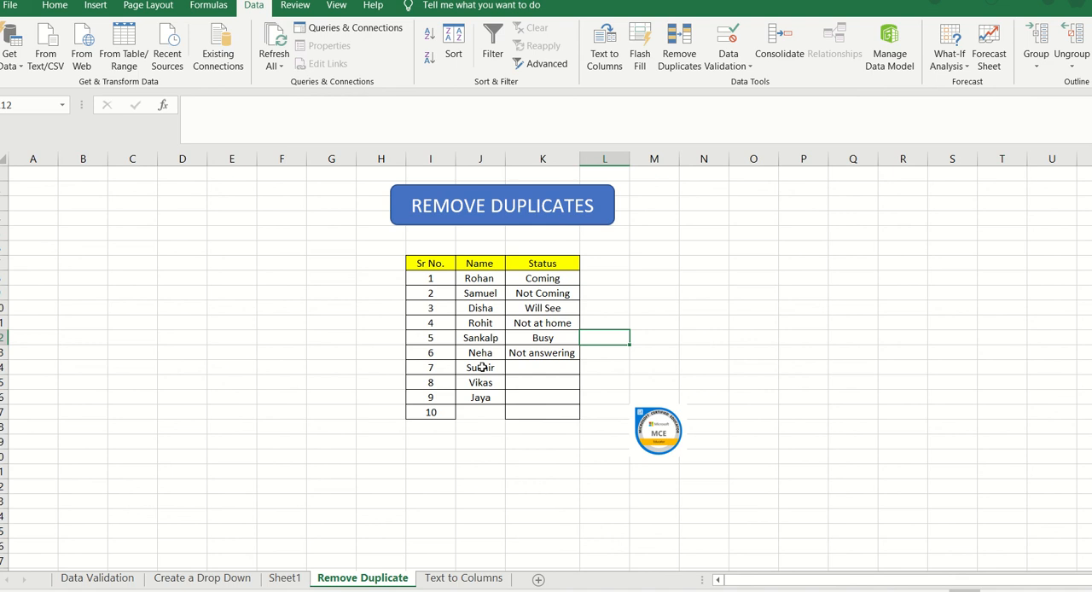
key("ctrl+z")
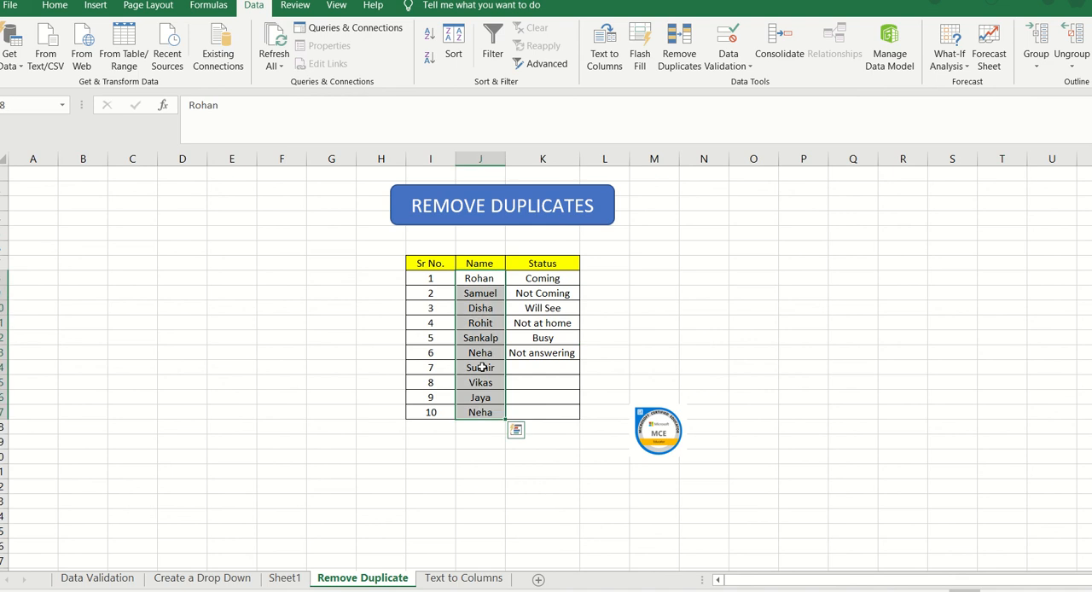
Step: Try Remove Duplicates with the selection expanded to the whole table and the Sr No. column excluded from the comparison, and cancel
left_click(678, 47)
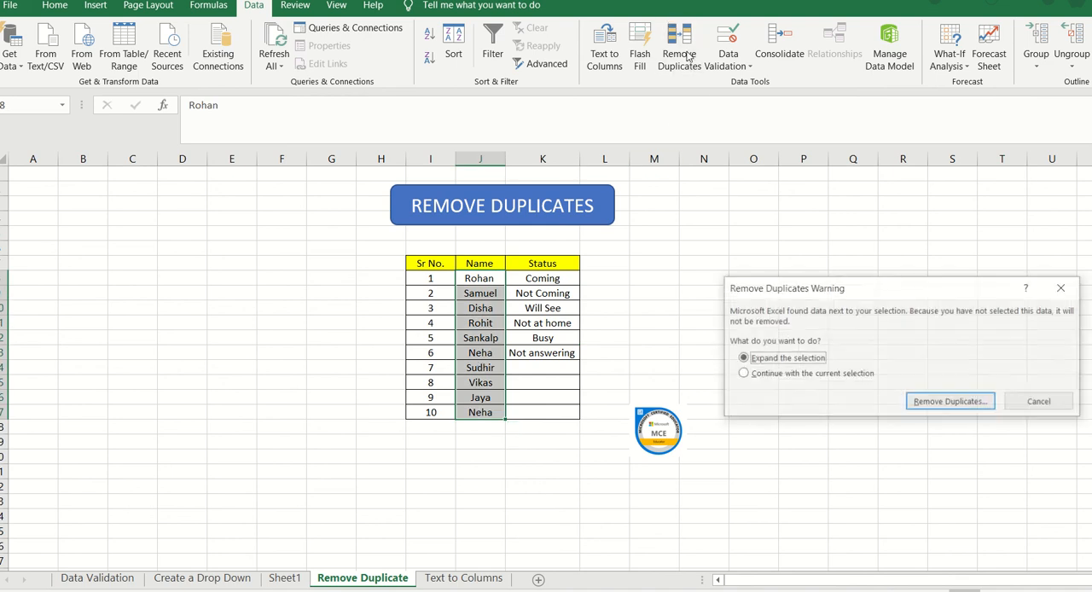
left_click(929, 407)
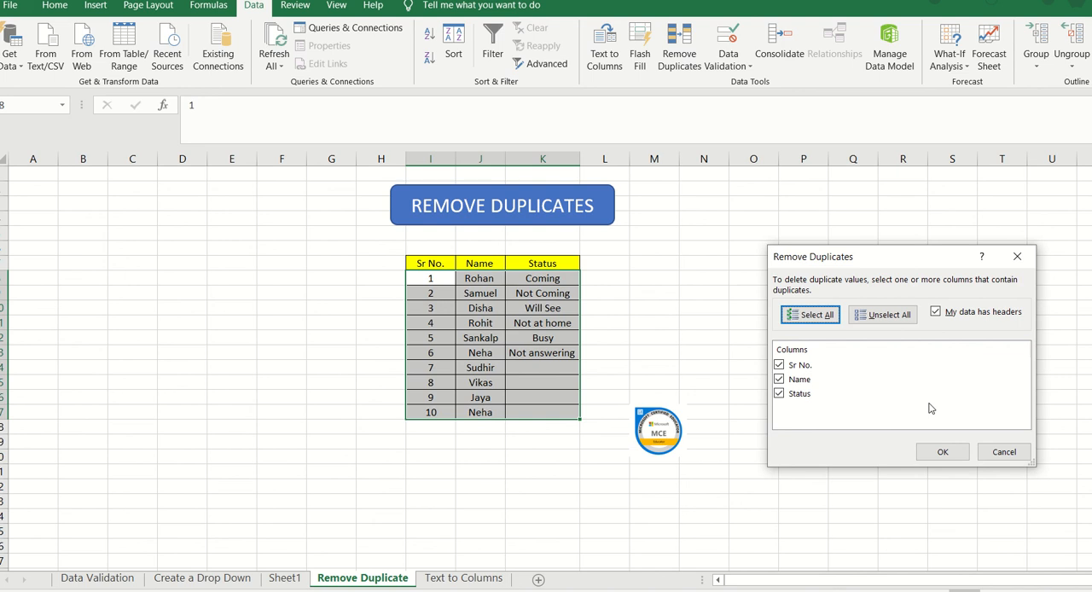
left_click(1018, 258)
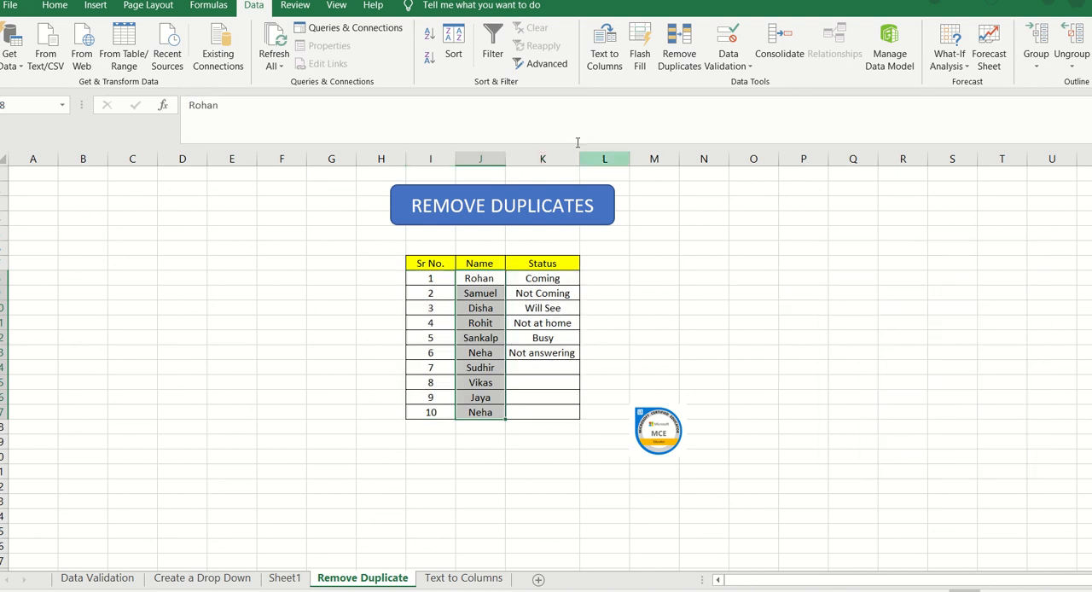
left_click(682, 61)
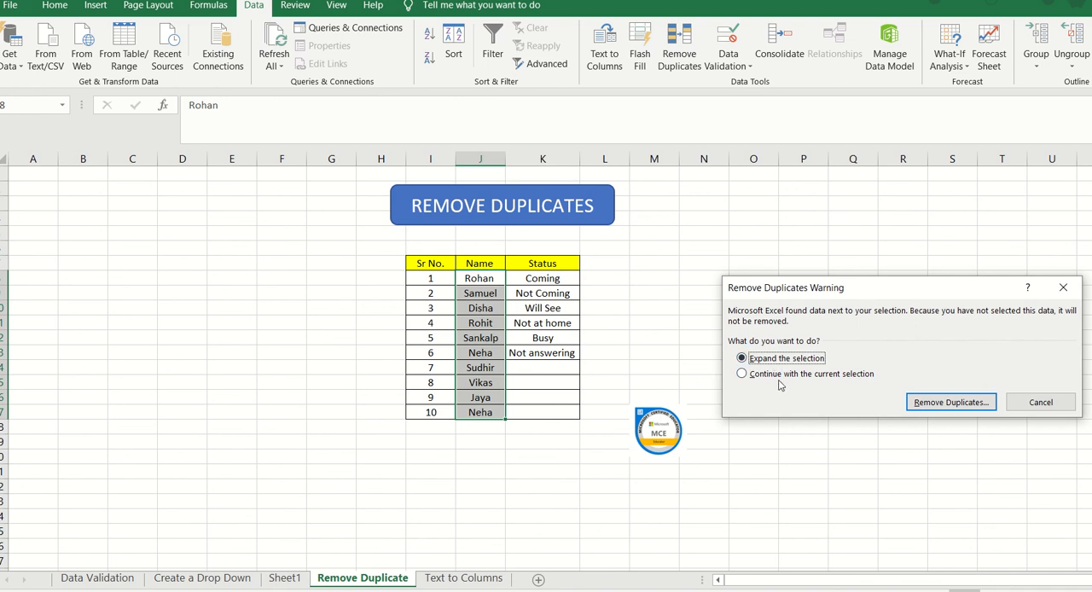
left_click(958, 407)
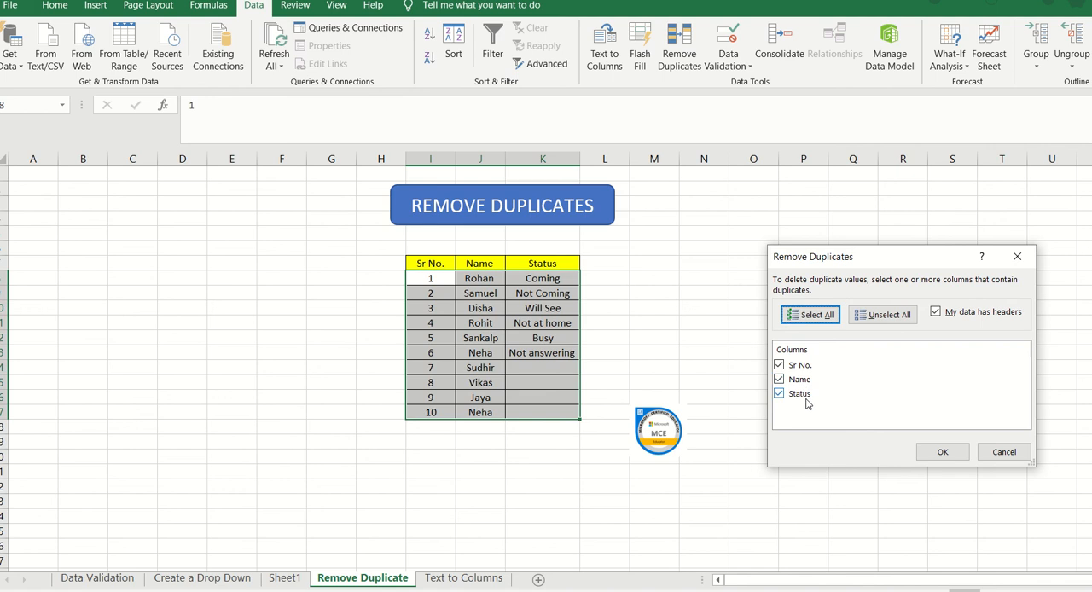
left_click(791, 367)
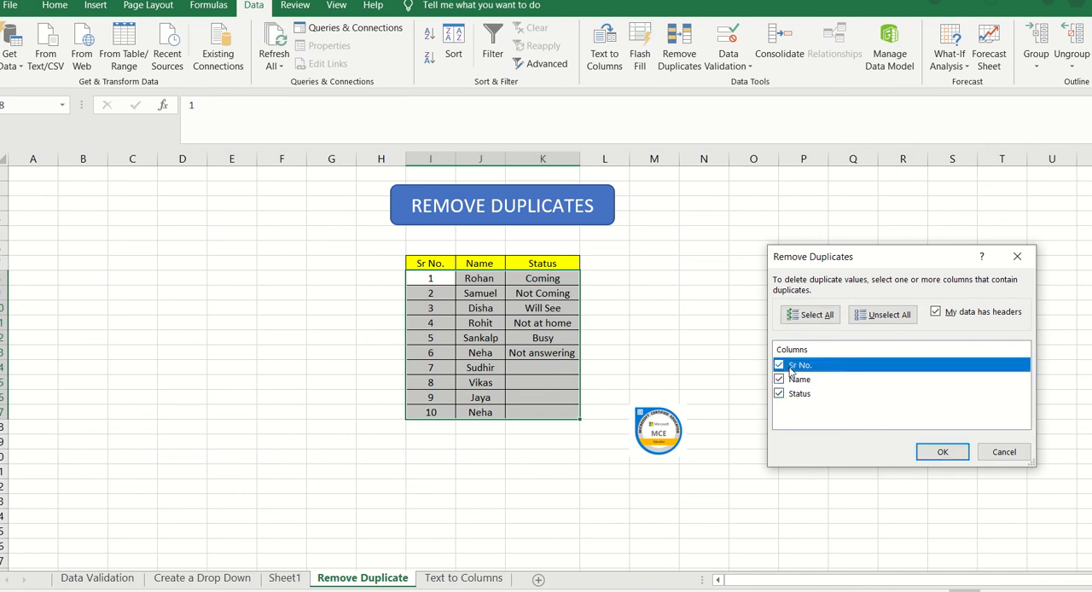
left_click(778, 366)
left_click(1014, 453)
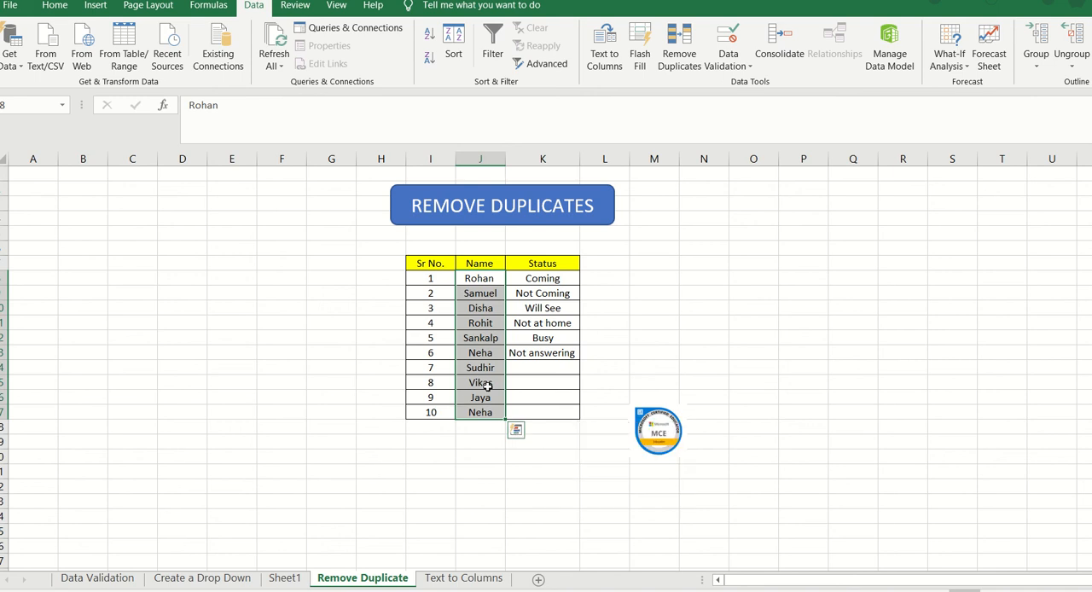
Step: On the Text to Columns sheet, split the ten full names into two columns as delimited data, with Comma instead of Tab as delimiter and General format
left_click(463, 580)
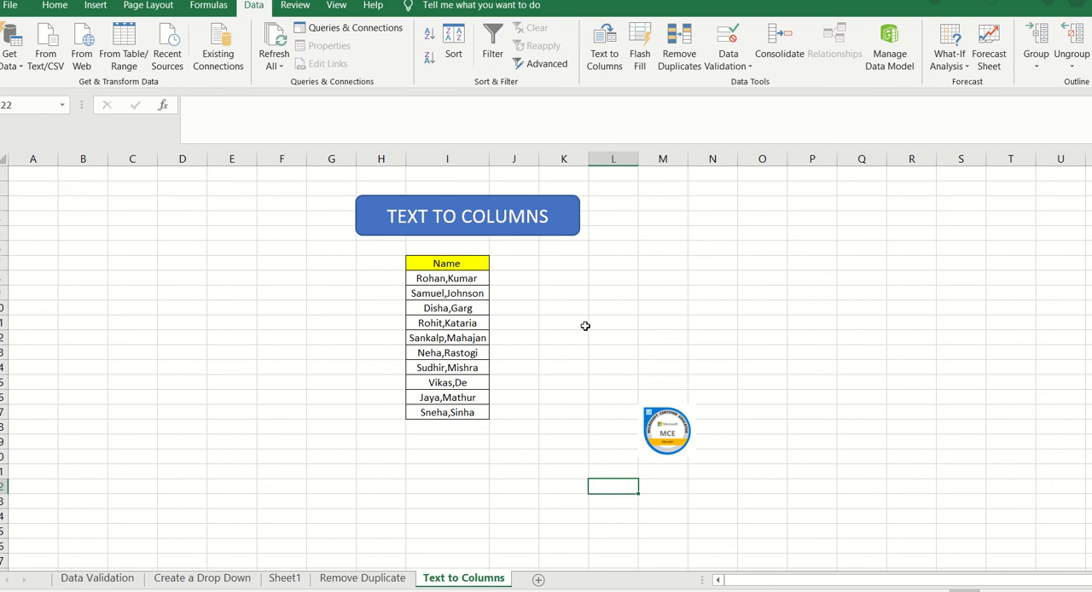
left_click(467, 279)
key("shift+Down")
key("shift+Down")
key("shift+Down")
key("shift+Down")
key("shift+Down")
key("shift+Down")
key("shift+Down")
key("shift+Down")
key("shift+Down")
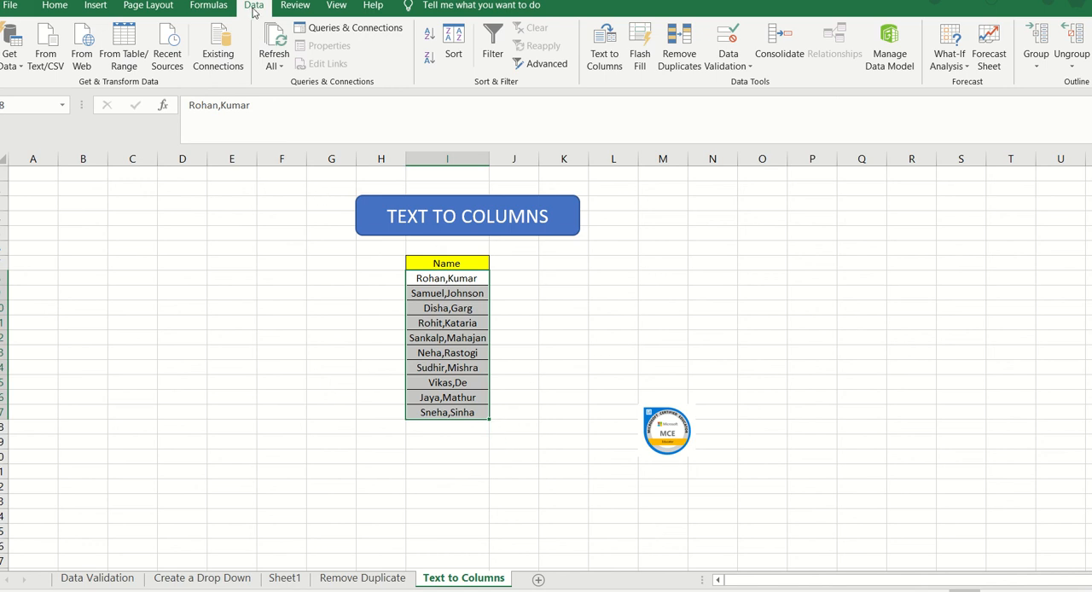
left_click(608, 53)
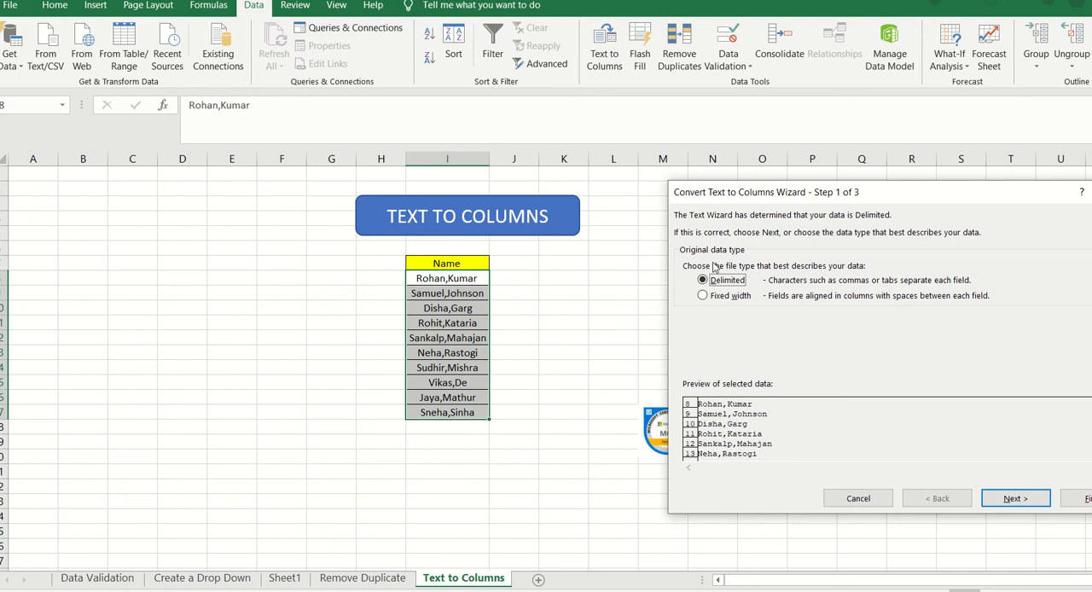
left_click(1014, 498)
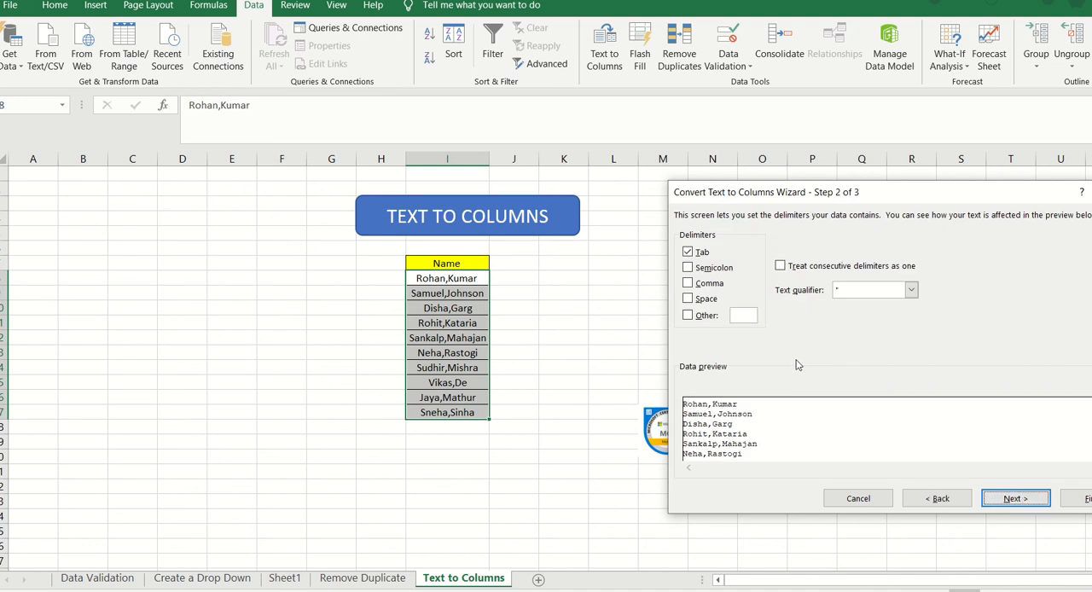
left_click(690, 253)
left_click(688, 284)
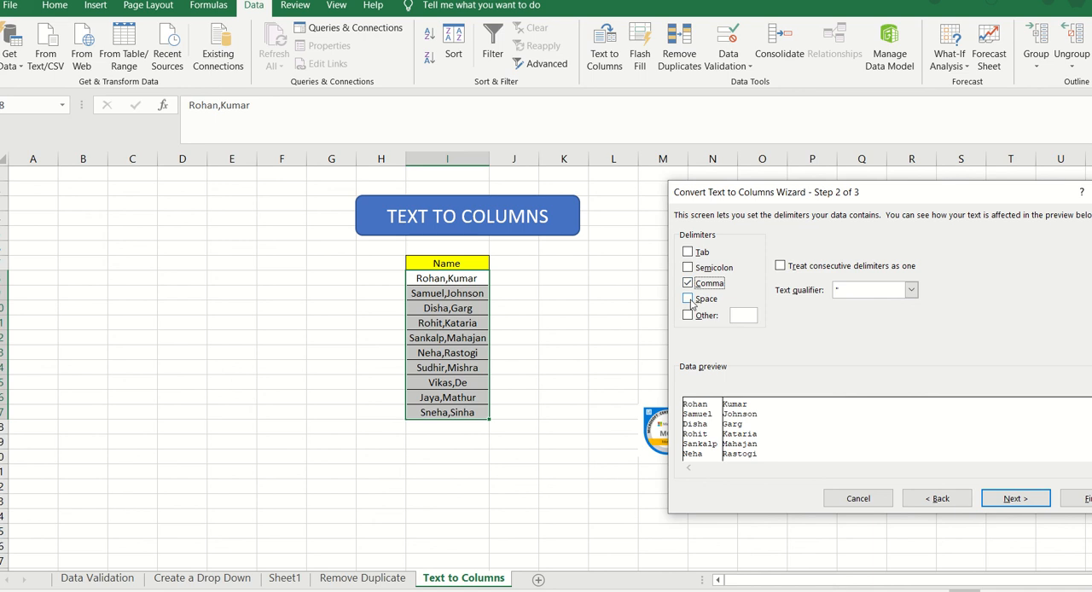
left_click(688, 298)
left_click(1015, 500)
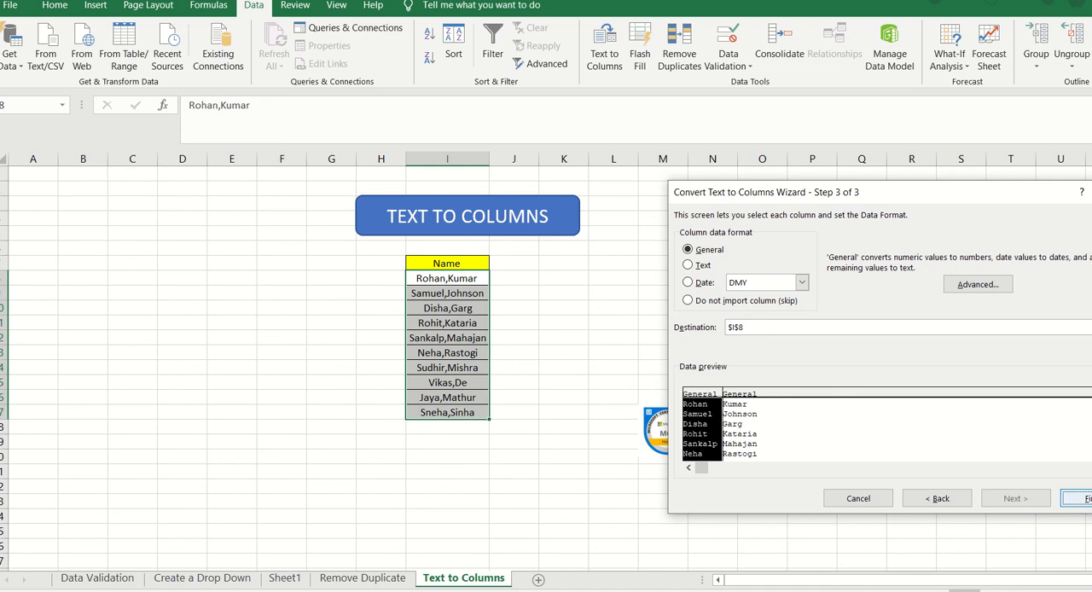
left_click(1076, 498)
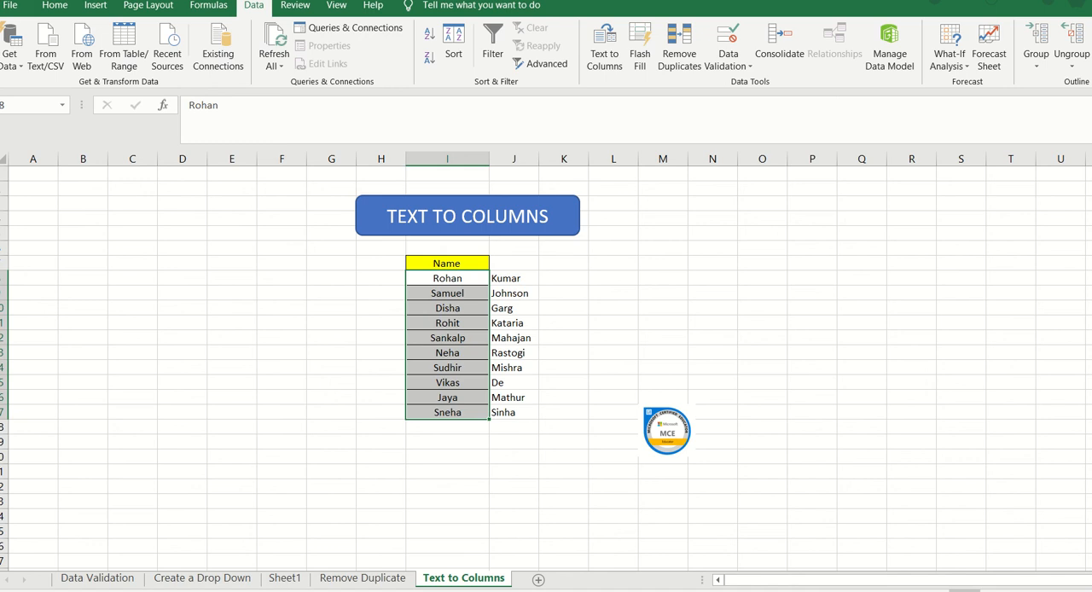
Step: Switch to the PowerPoint presentation with the Data Tools in Excel title slide
left_click(919, 590)
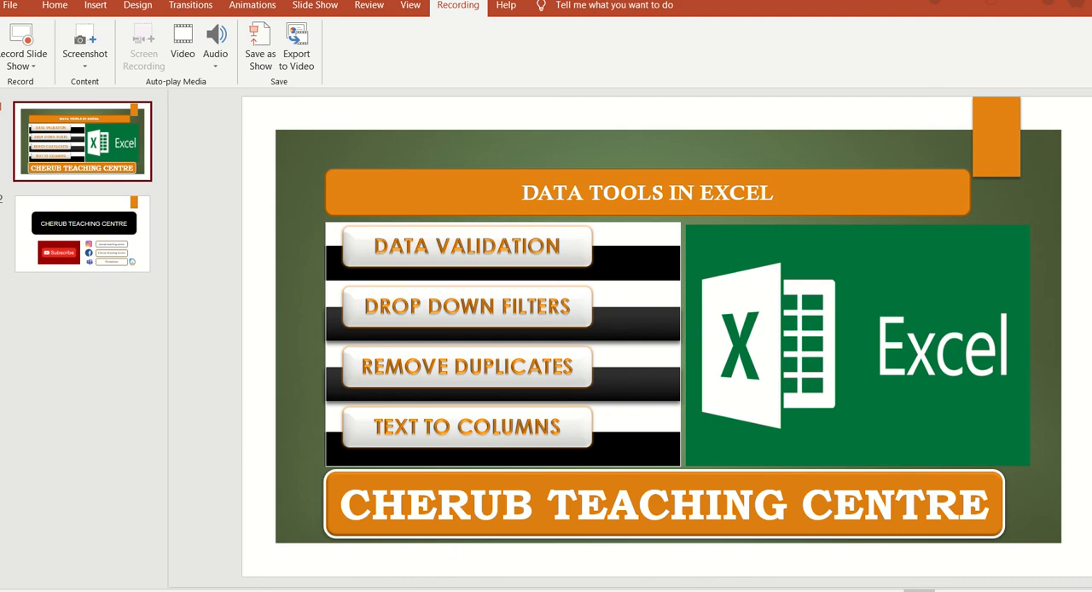